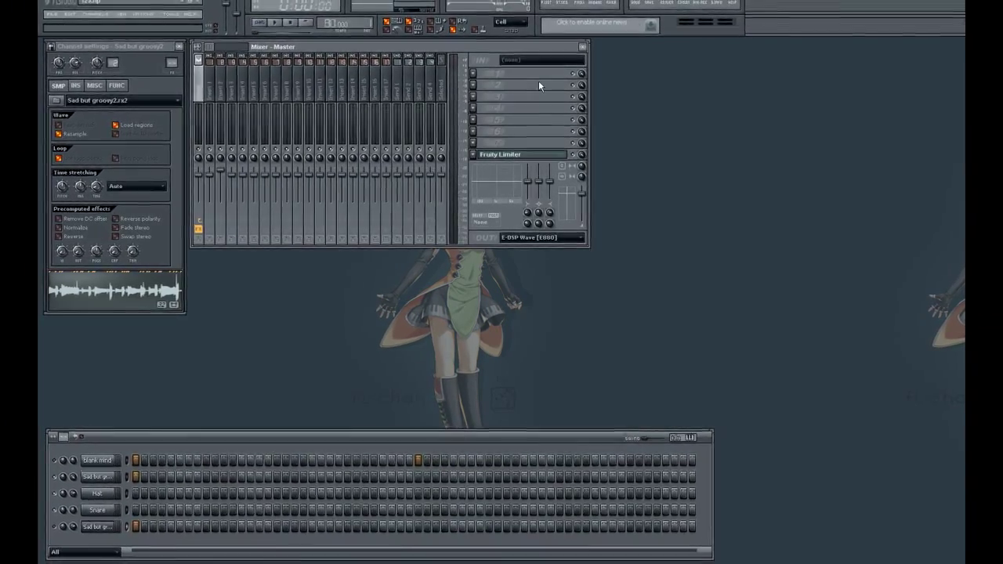
Preview the pattern briefly and load SynthMaker into the Master track's first effect slot.
{"action": "left_click", "coordinate": [281, 25]}
{"action": "left_click", "coordinate": [295, 29]}
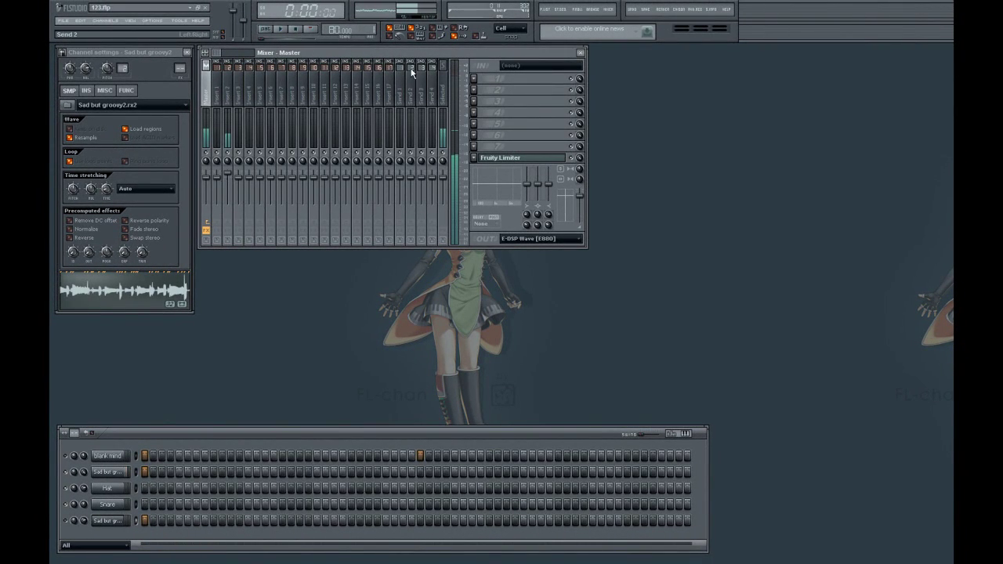
{"action": "left_click", "coordinate": [474, 80]}
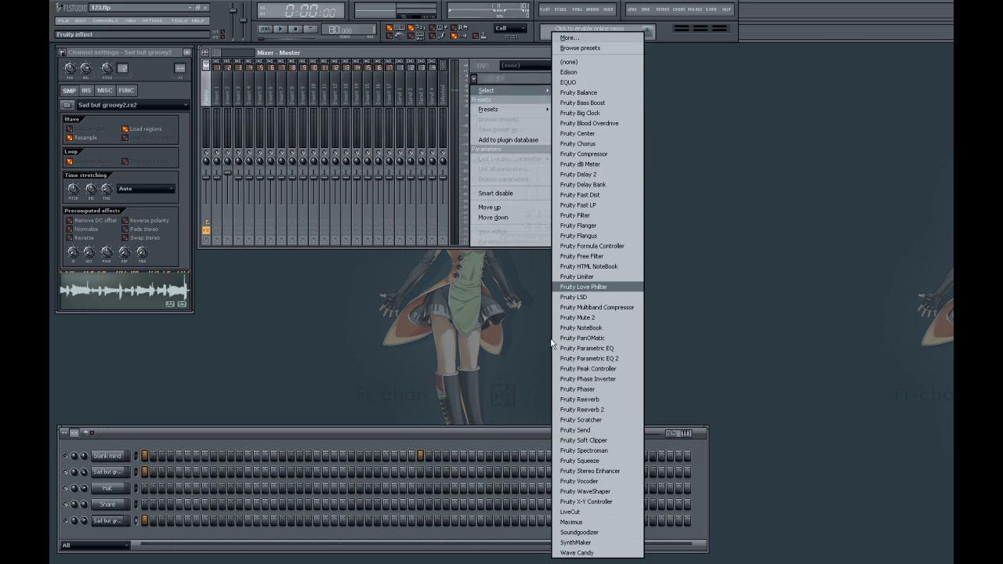
{"action": "left_click", "coordinate": [577, 543]}
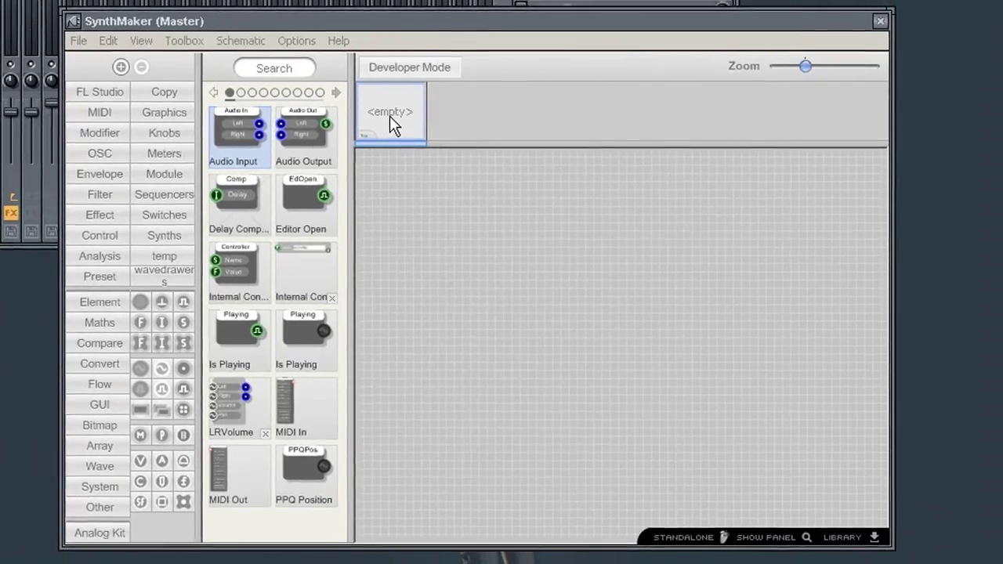
Place an Audio Input and an Audio Output at opposite ends of the empty schematic, enlarging the editor window for room.
{"action": "left_click_drag", "start_coordinate": [236, 137], "coordinate": [402, 204]}
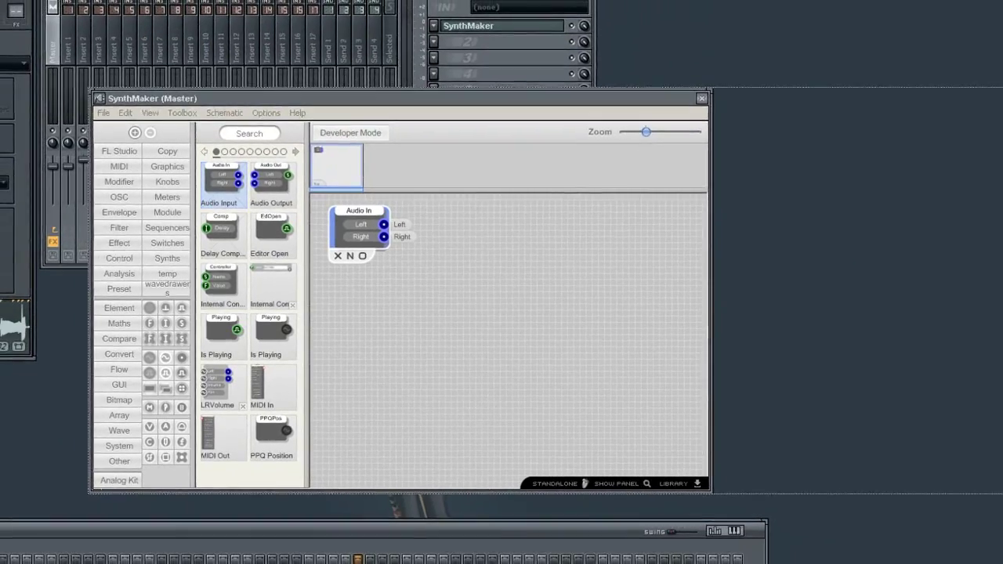
{"action": "double_click", "coordinate": [705, 94]}
{"action": "left_click_drag", "start_coordinate": [734, 107], "coordinate": [655, 67]}
{"action": "left_click_drag", "start_coordinate": [192, 145], "coordinate": [930, 194]}
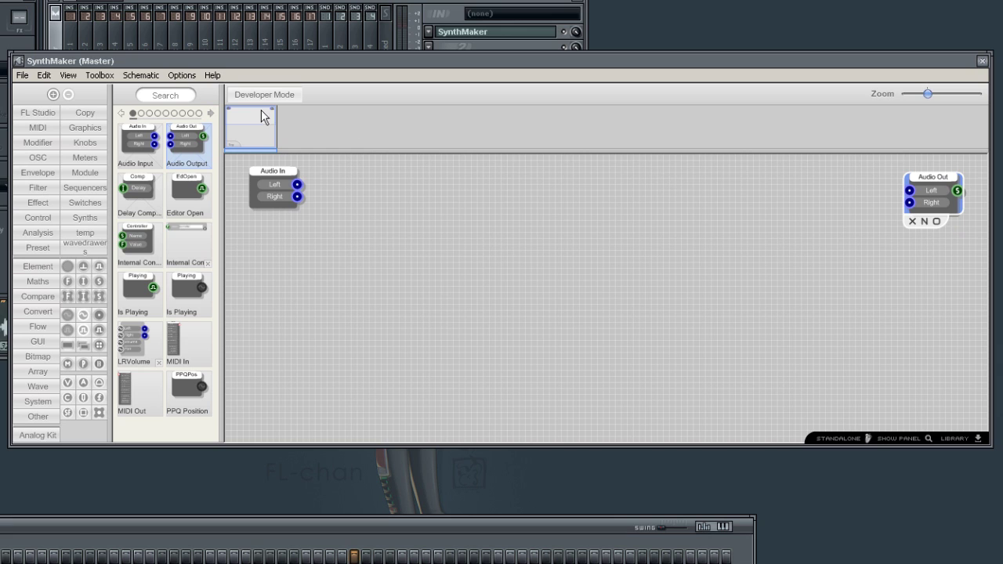
Add the Reverb effect with Room, Damp, Width and Mix knobs and wire both channels from Audio In through it to Audio Out.
{"action": "left_click", "coordinate": [38, 202]}
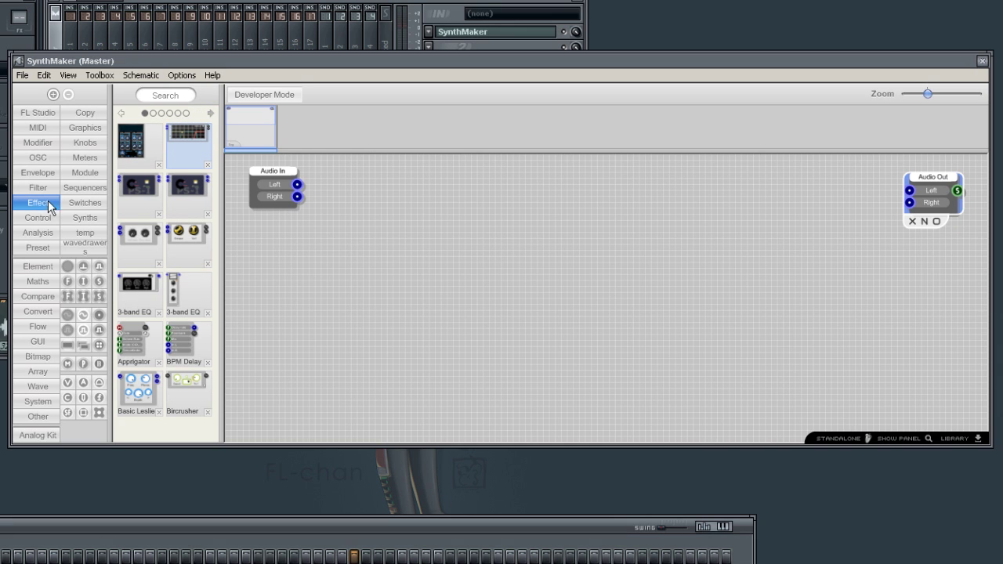
{"action": "left_click", "coordinate": [180, 114]}
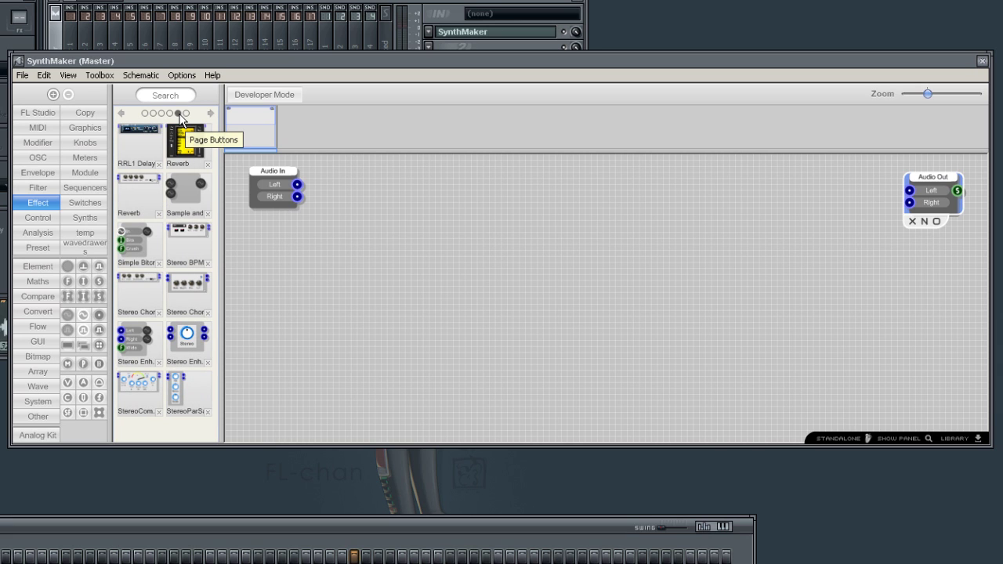
{"action": "left_click_drag", "start_coordinate": [139, 201], "coordinate": [394, 197]}
{"action": "left_click_drag", "start_coordinate": [332, 190], "coordinate": [382, 191]}
{"action": "left_click_drag", "start_coordinate": [297, 196], "coordinate": [387, 196]}
{"action": "left_click_drag", "start_coordinate": [573, 185], "coordinate": [908, 196]}
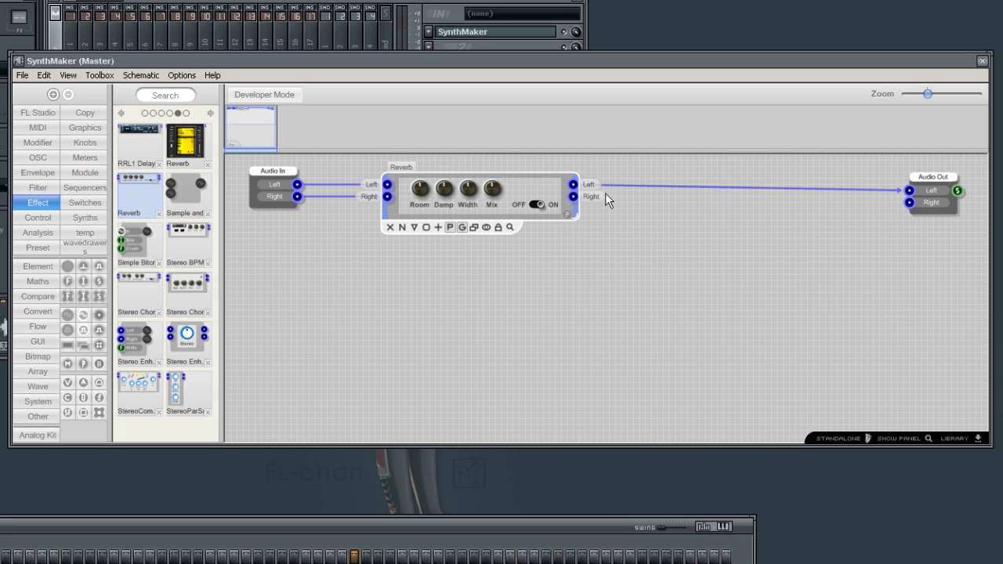
{"action": "left_click_drag", "start_coordinate": [573, 197], "coordinate": [920, 175]}
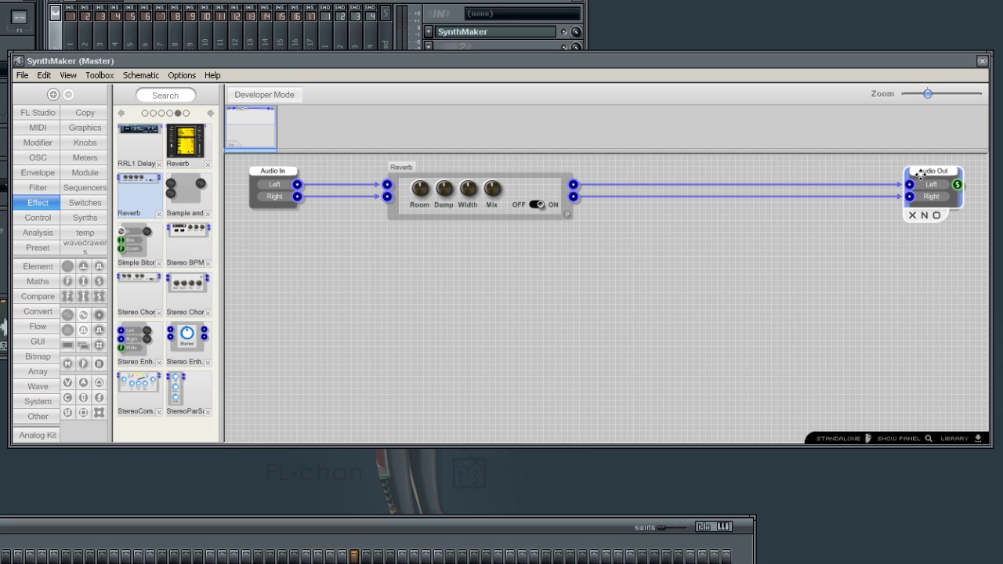
Move the Reverb next to Audio Out and add a Stereo Chorus between Audio In and the Reverb.
{"action": "left_click_drag", "start_coordinate": [471, 216], "coordinate": [564, 217]}
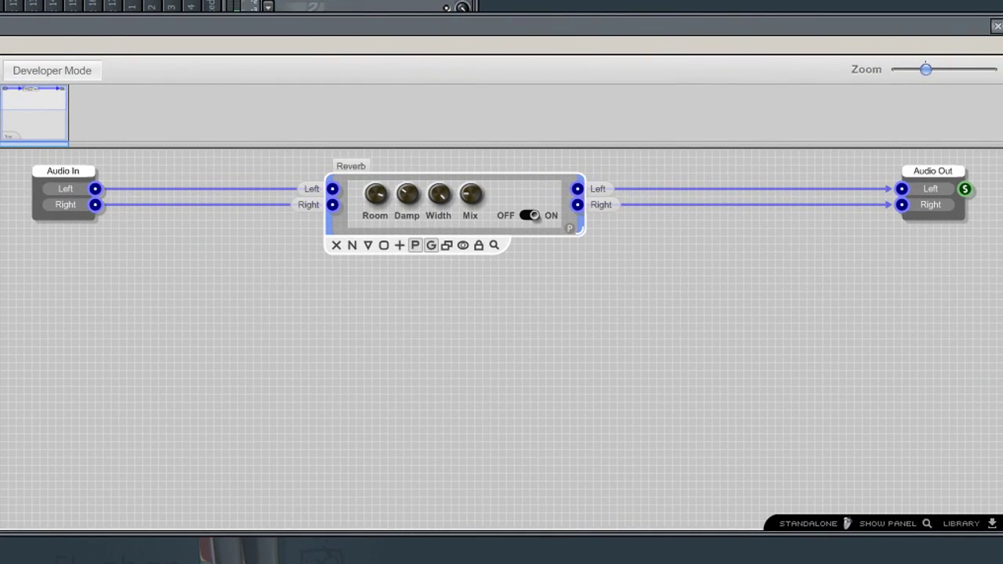
{"action": "left_click_drag", "start_coordinate": [337, 226], "coordinate": [597, 225]}
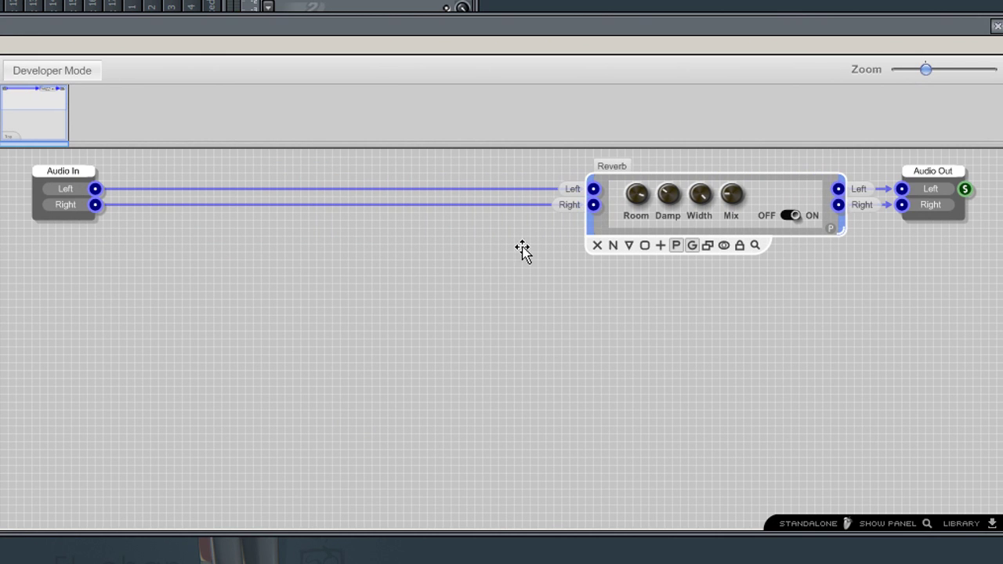
{"action": "key", "text": "ctrl+v"}
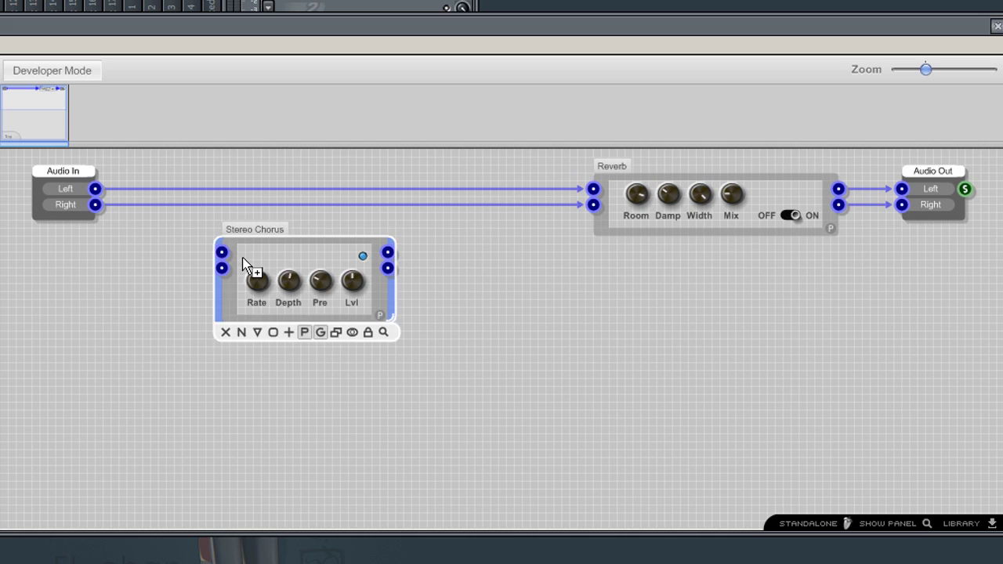
{"action": "left_click_drag", "start_coordinate": [246, 262], "coordinate": [280, 264]}
Route both Audio In channels through the Stereo Chorus into the Reverb and align the chorus with the chain.
{"action": "left_click_drag", "start_coordinate": [587, 191], "coordinate": [254, 252]}
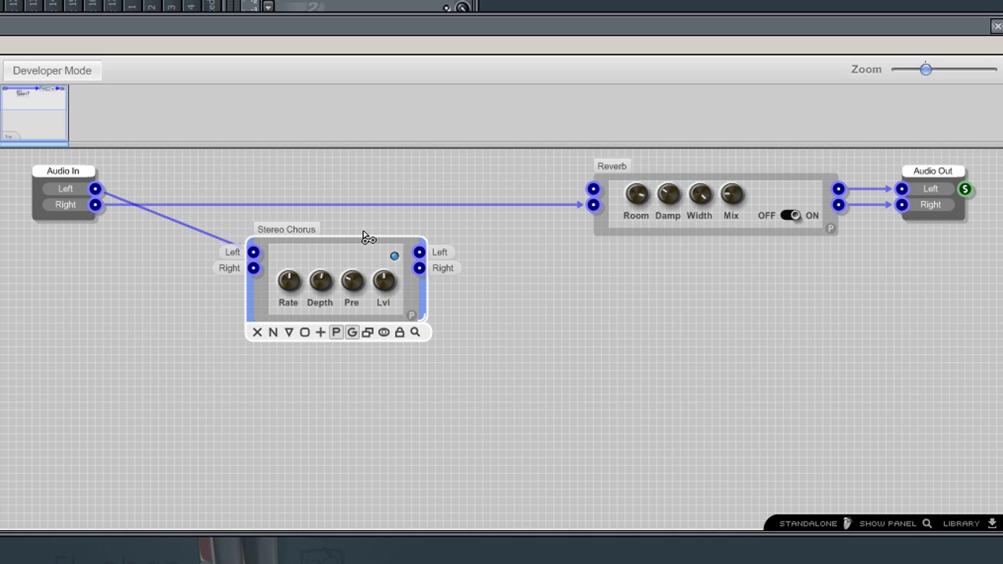
{"action": "left_click_drag", "start_coordinate": [593, 206], "coordinate": [254, 269]}
{"action": "left_click_drag", "start_coordinate": [423, 269], "coordinate": [593, 190]}
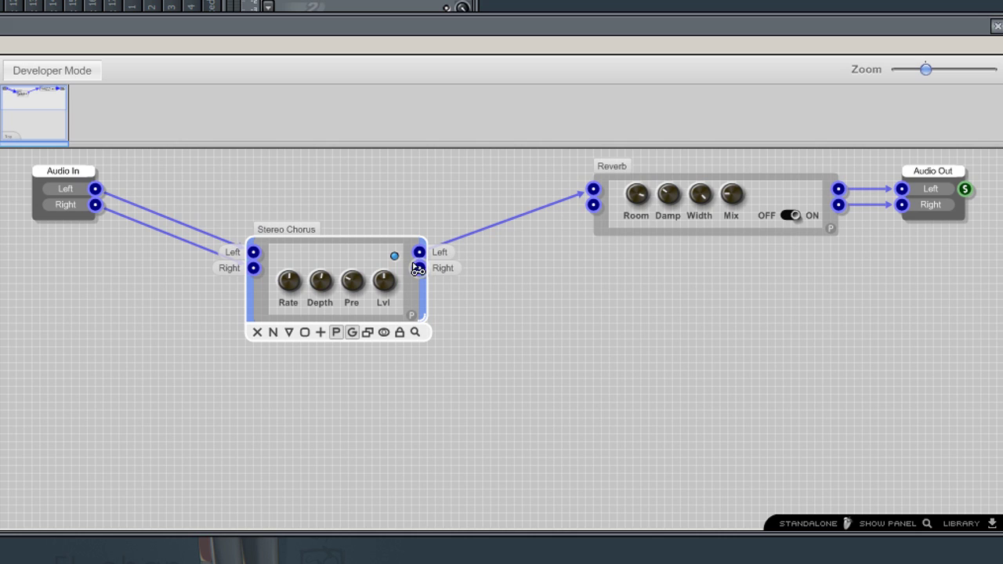
{"action": "left_click_drag", "start_coordinate": [420, 271], "coordinate": [593, 205]}
{"action": "left_click_drag", "start_coordinate": [414, 293], "coordinate": [412, 228]}
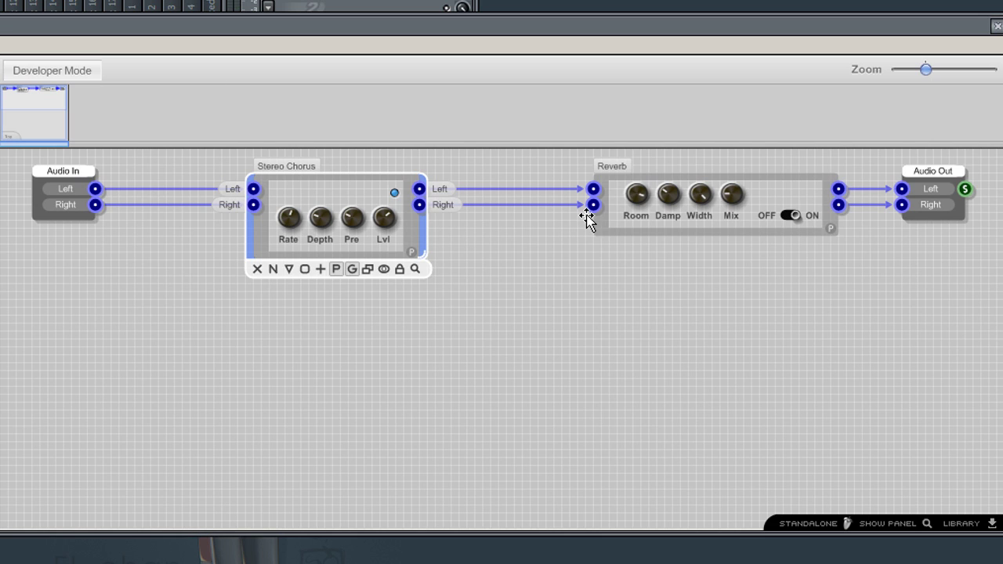
Place the Reverb below the Stereo Chorus and wire both effects in parallel between Audio In and Audio Out.
{"action": "left_click_drag", "start_coordinate": [597, 208], "coordinate": [254, 352]}
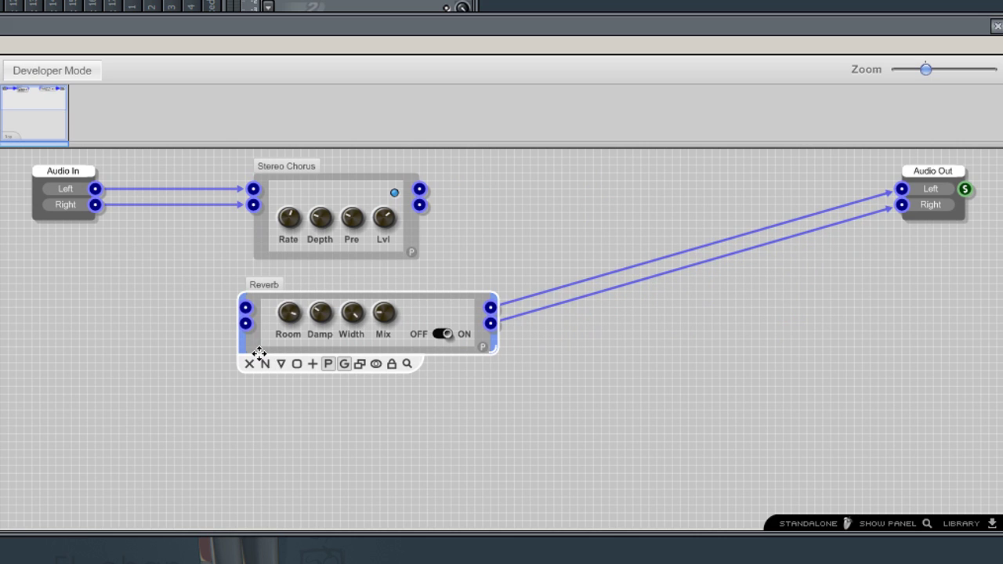
{"action": "left_click_drag", "start_coordinate": [95, 189], "coordinate": [245, 307]}
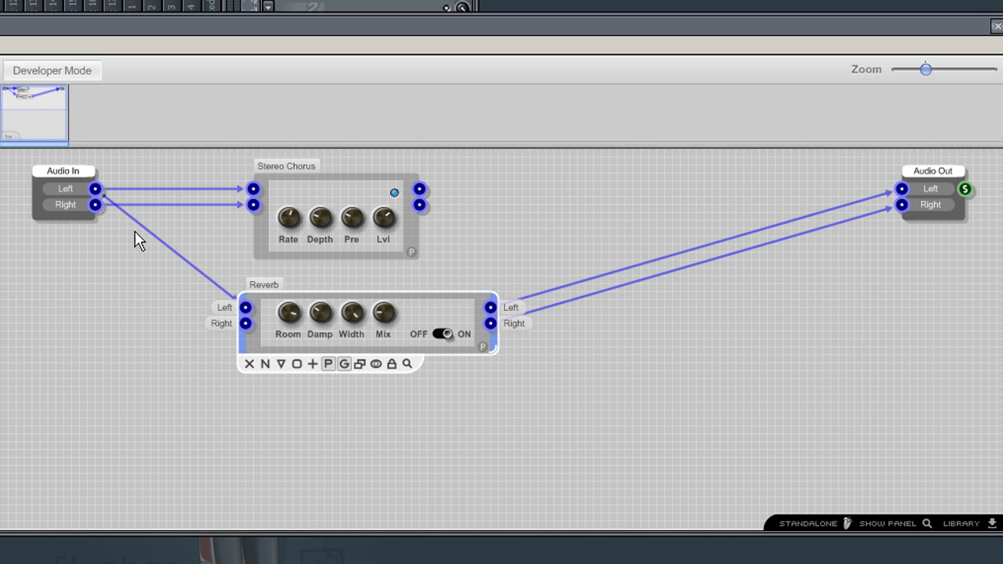
{"action": "left_click_drag", "start_coordinate": [95, 204], "coordinate": [246, 307]}
{"action": "left_click_drag", "start_coordinate": [420, 190], "coordinate": [902, 191]}
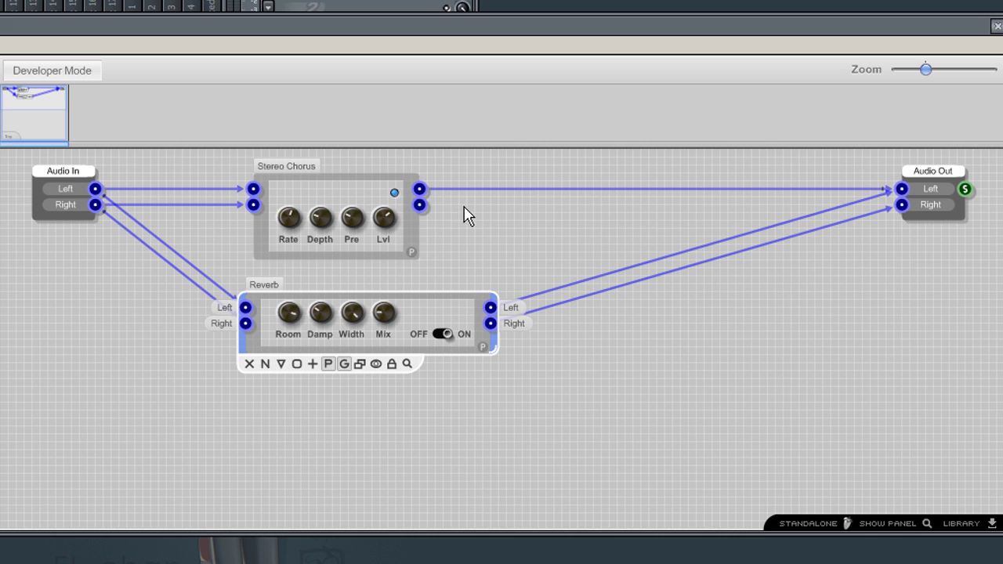
{"action": "left_click_drag", "start_coordinate": [419, 205], "coordinate": [902, 208]}
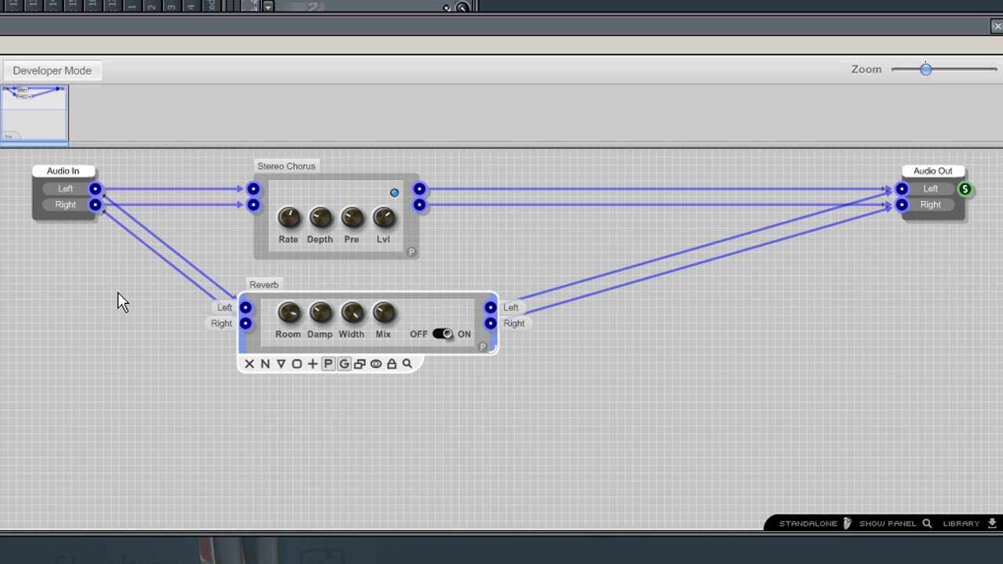
Add an RRL1 Delay below the Reverb and connect its left and right channels in parallel between Audio In and Audio Out.
{"action": "left_click", "coordinate": [249, 423]}
{"action": "left_click_drag", "start_coordinate": [249, 423], "coordinate": [241, 408]}
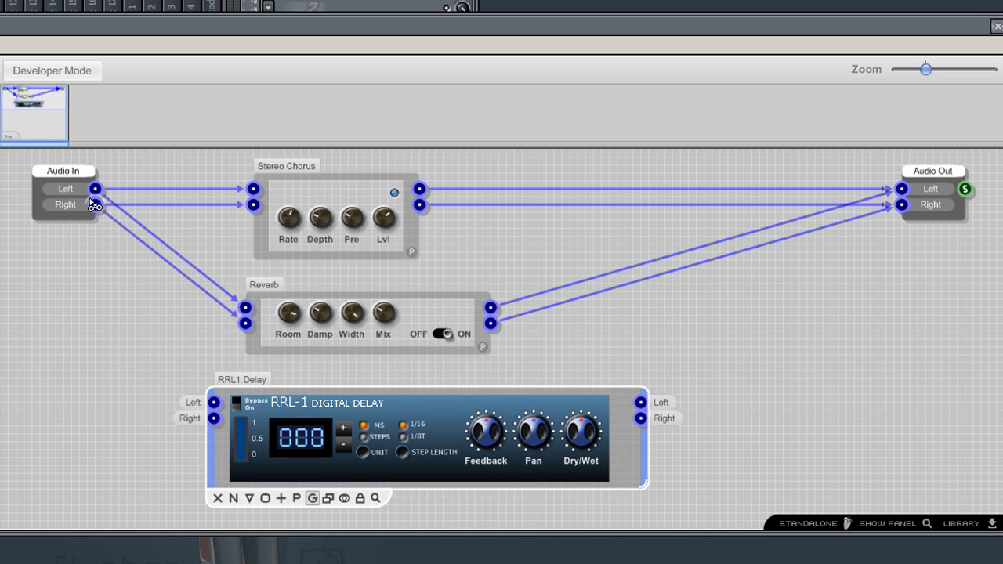
{"action": "left_click_drag", "start_coordinate": [95, 189], "coordinate": [213, 402]}
{"action": "left_click_drag", "start_coordinate": [95, 204], "coordinate": [213, 417]}
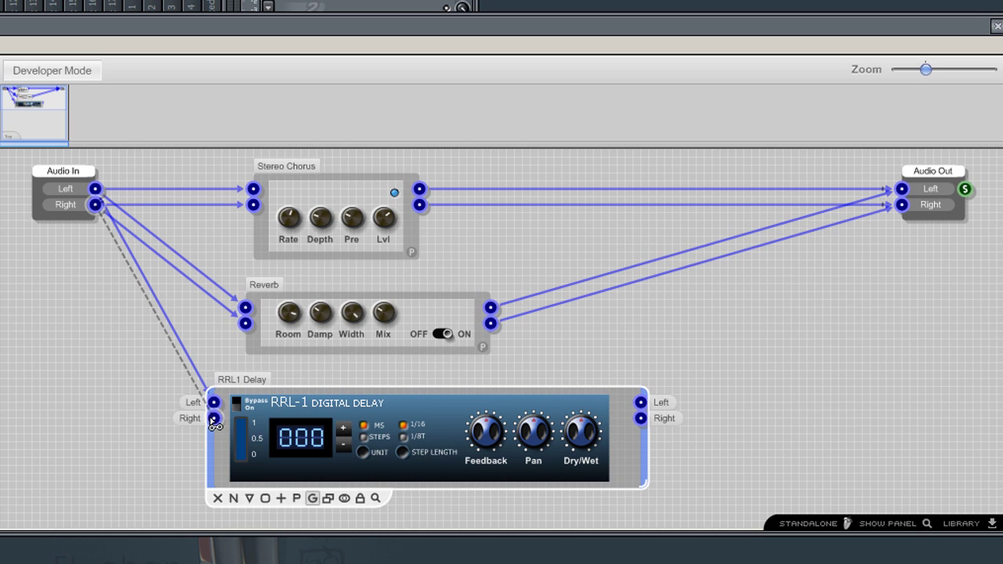
{"action": "left_click_drag", "start_coordinate": [640, 402], "coordinate": [902, 182]}
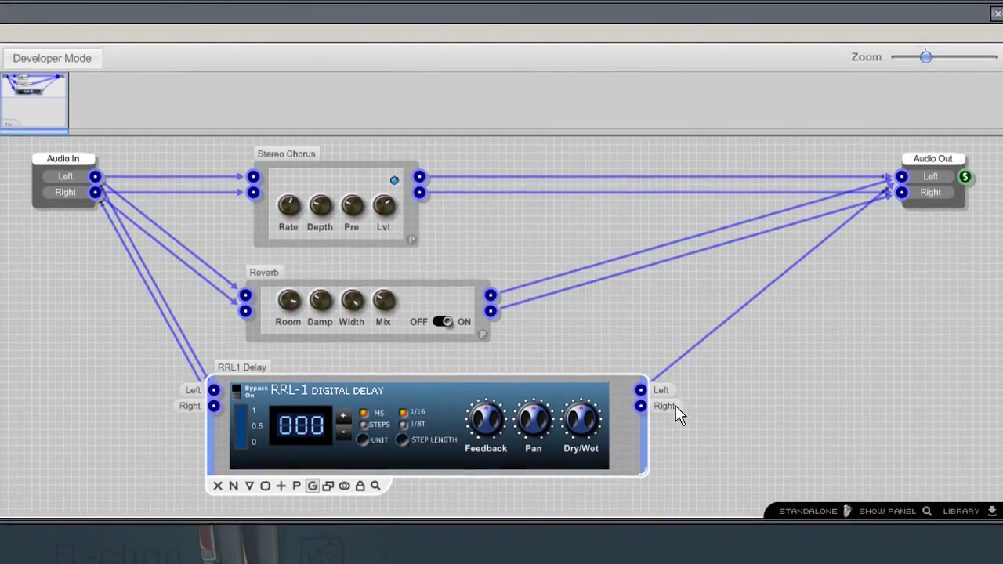
{"action": "left_click_drag", "start_coordinate": [640, 402], "coordinate": [902, 183]}
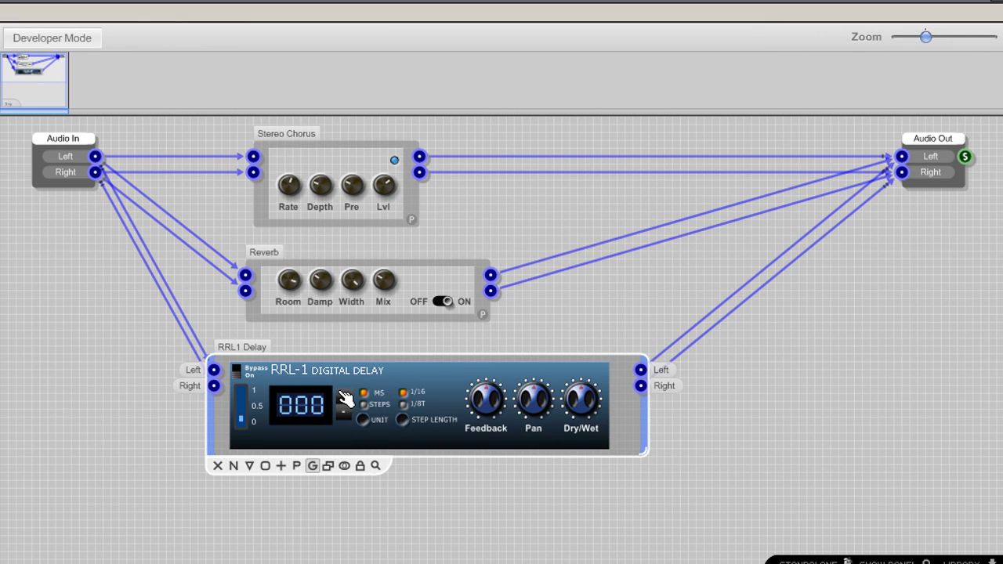
Set the RRL1 Delay to 3 steps with a 1/8T step length, and lower its Feedback and Dry/Wet.
{"action": "left_click", "coordinate": [362, 420]}
{"action": "left_click", "coordinate": [346, 397]}
{"action": "left_click", "coordinate": [347, 397]}
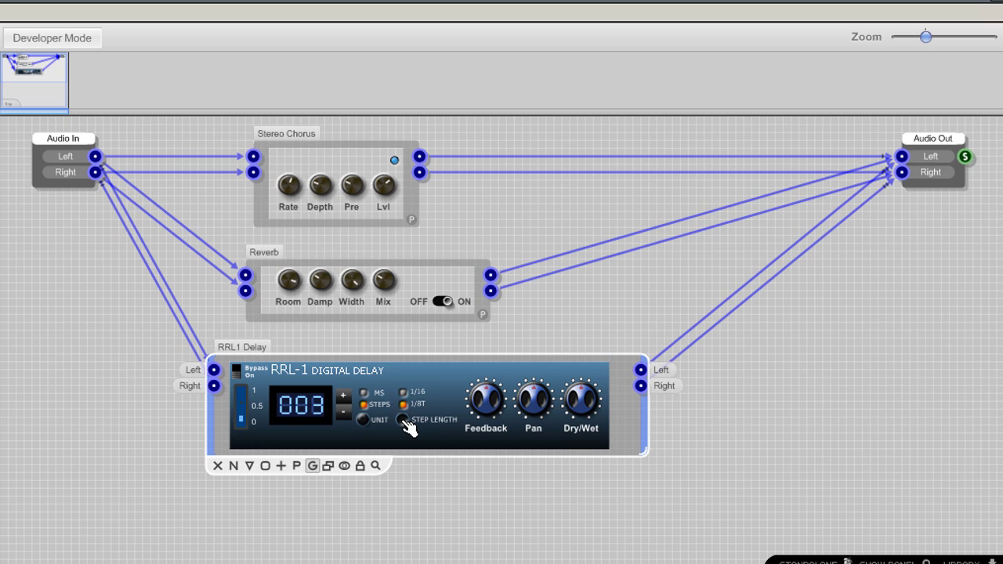
{"action": "left_click_drag", "start_coordinate": [578, 408], "coordinate": [579, 424]}
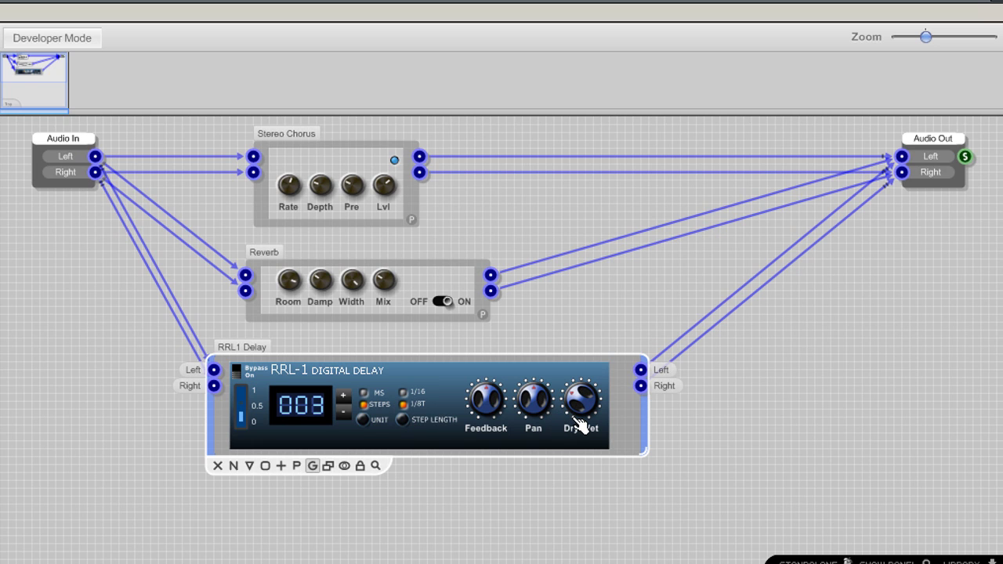
{"action": "left_click_drag", "start_coordinate": [500, 409], "coordinate": [495, 430]}
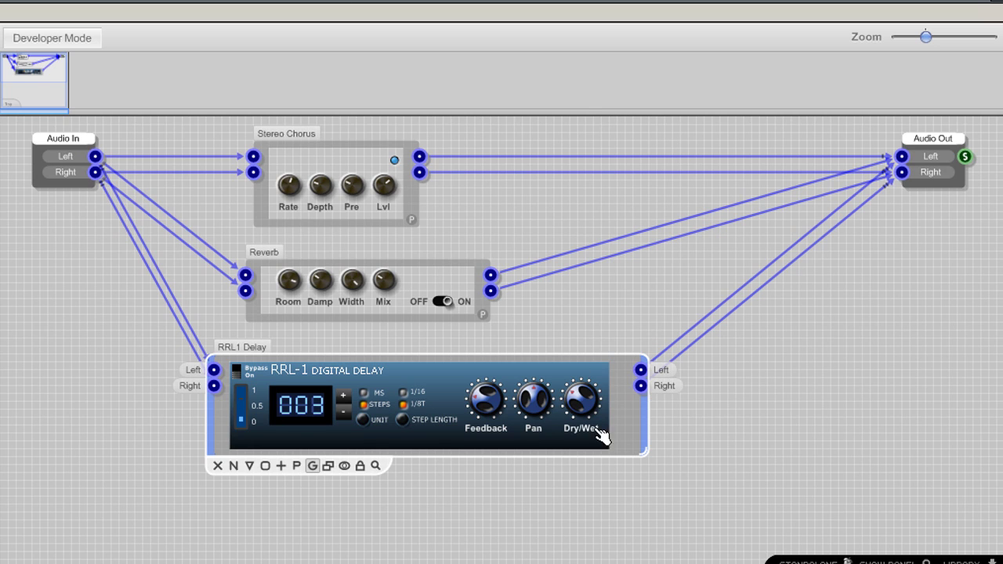
{"action": "left_click_drag", "start_coordinate": [586, 409], "coordinate": [586, 400]}
Group the Stereo Chorus, Reverb and RRL1 Delay into one module, and enable and enlarge its front panel.
{"action": "left_click_drag", "start_coordinate": [743, 514], "coordinate": [147, 107]}
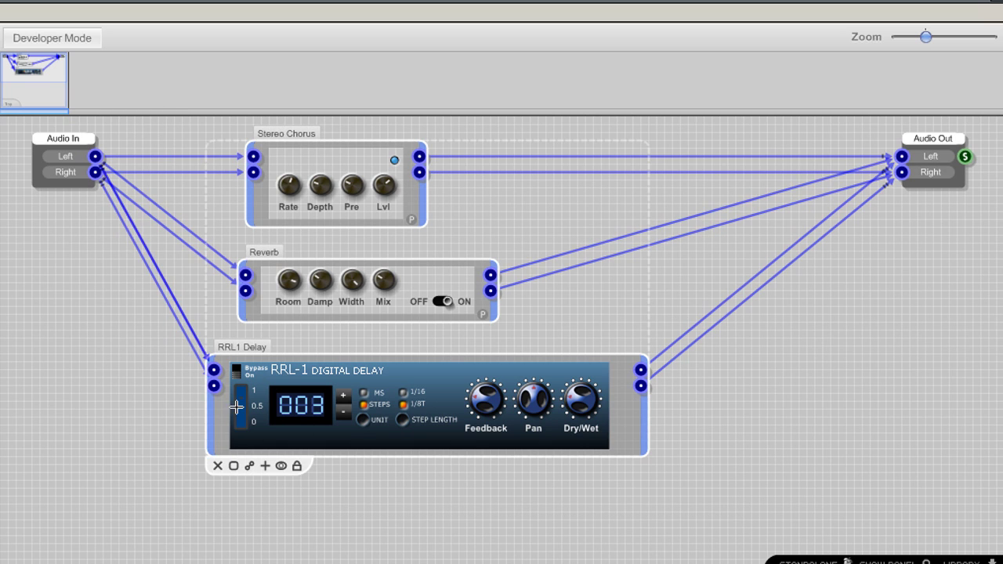
{"action": "right_click", "coordinate": [225, 416]}
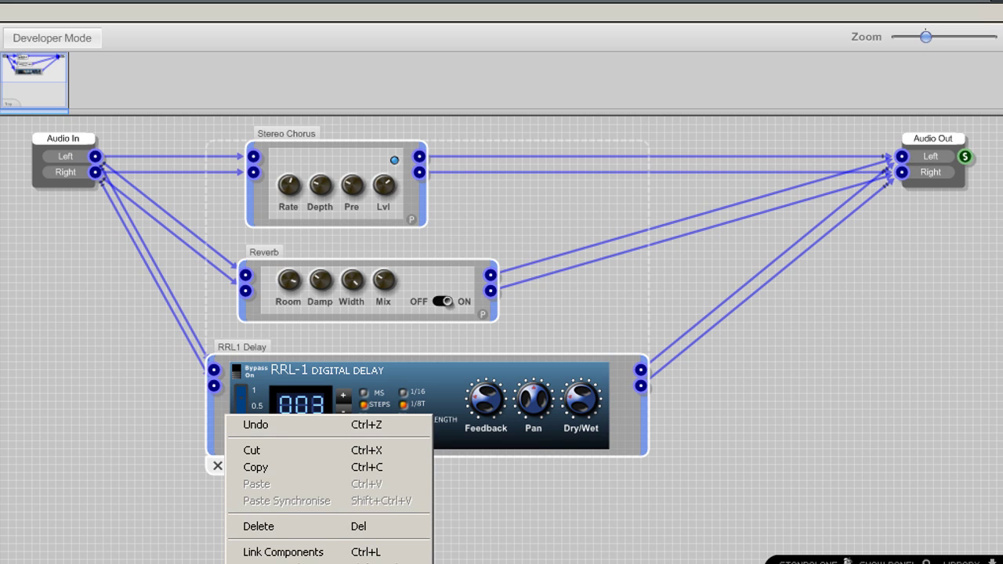
{"action": "left_click", "coordinate": [272, 465]}
{"action": "left_click_drag", "start_coordinate": [416, 340], "coordinate": [378, 192]}
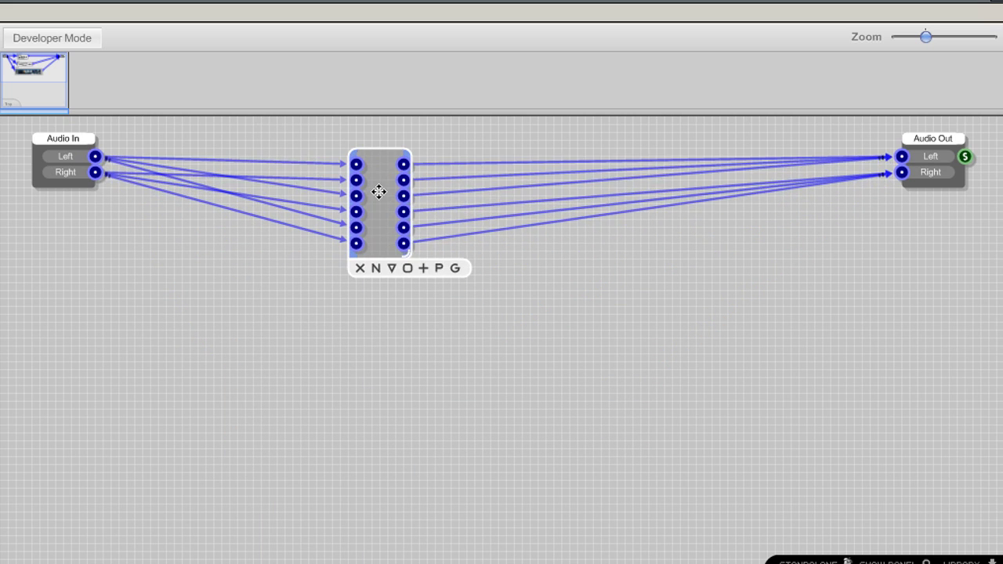
{"action": "left_click", "coordinate": [453, 268]}
{"action": "left_click_drag", "start_coordinate": [402, 250], "coordinate": [873, 489]}
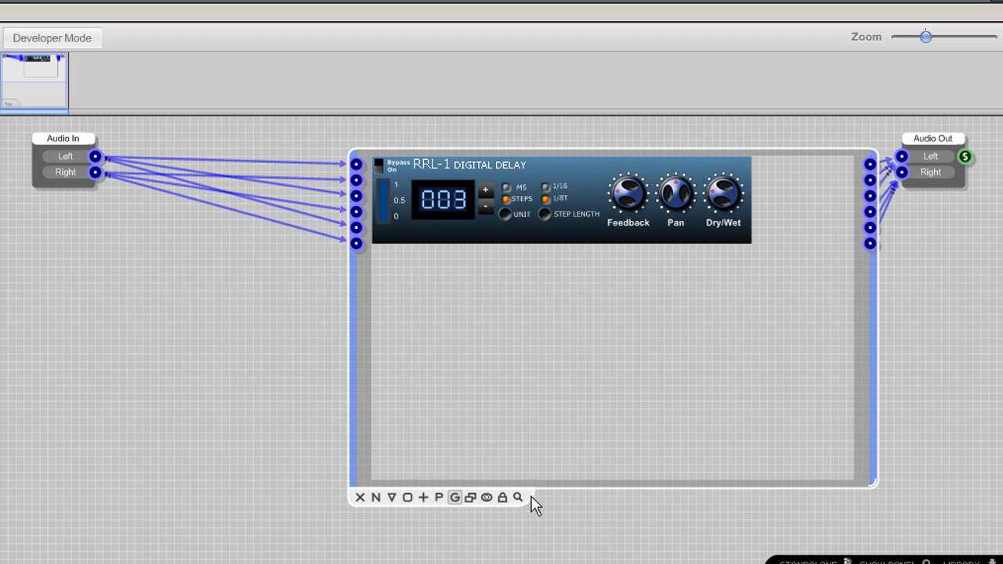
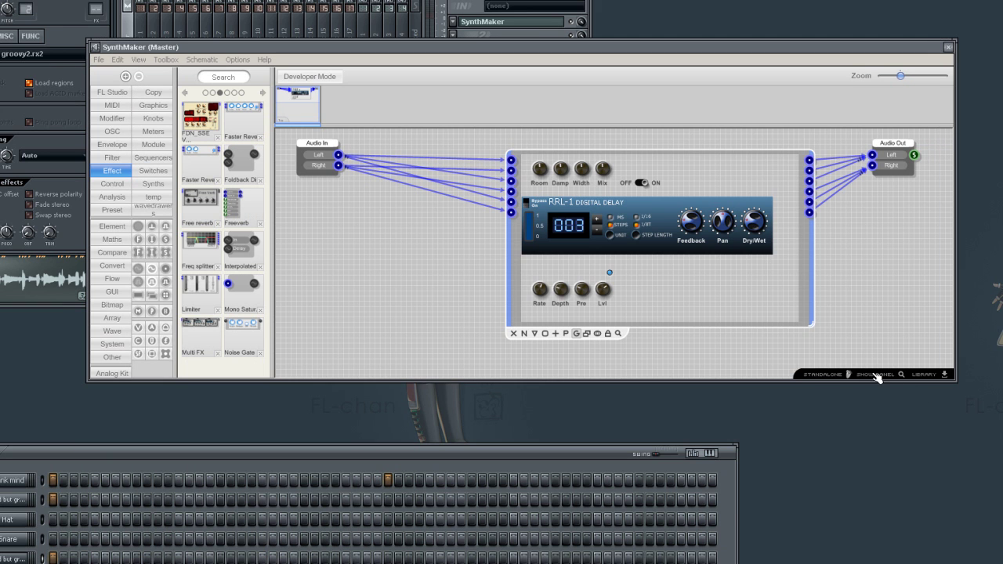
Show the plugin's panel beside the mixer and adjust the reverb, raising Room and Width and lowering Damp and Mix.
{"action": "left_click", "coordinate": [875, 374]}
{"action": "left_click_drag", "start_coordinate": [287, 51], "coordinate": [811, 152]}
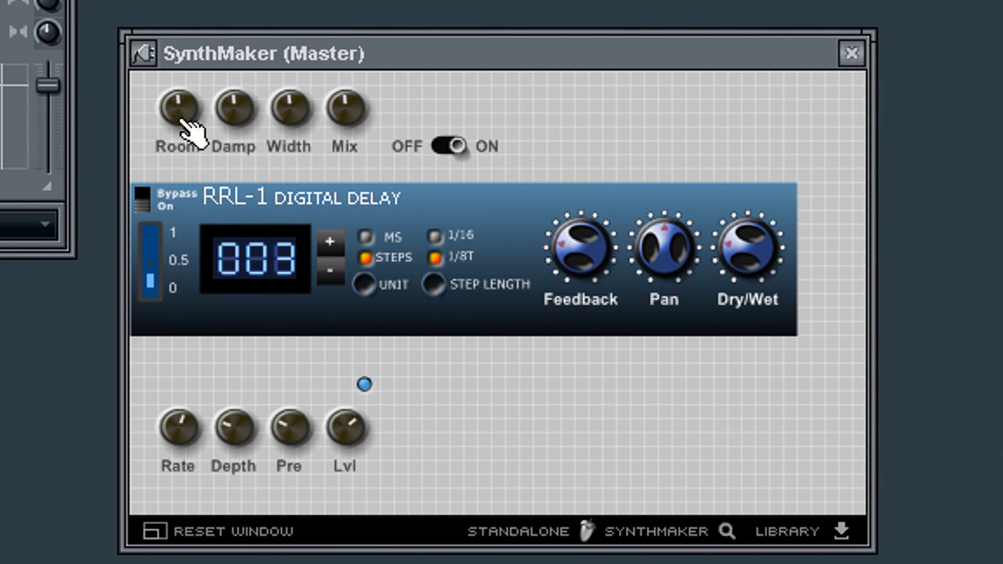
{"action": "left_click_drag", "start_coordinate": [362, 120], "coordinate": [354, 150]}
{"action": "left_click_drag", "start_coordinate": [291, 105], "coordinate": [290, 31]}
{"action": "left_click_drag", "start_coordinate": [189, 114], "coordinate": [180, 45]}
{"action": "left_click_drag", "start_coordinate": [243, 118], "coordinate": [245, 153]}
{"action": "mouse_move", "coordinate": [351, 117]}
{"action": "left_mouse_down"}
{"action": "mouse_move", "coordinate": [345, 75]}
{"action": "mouse_move", "coordinate": [346, 116]}
{"action": "left_mouse_up"}
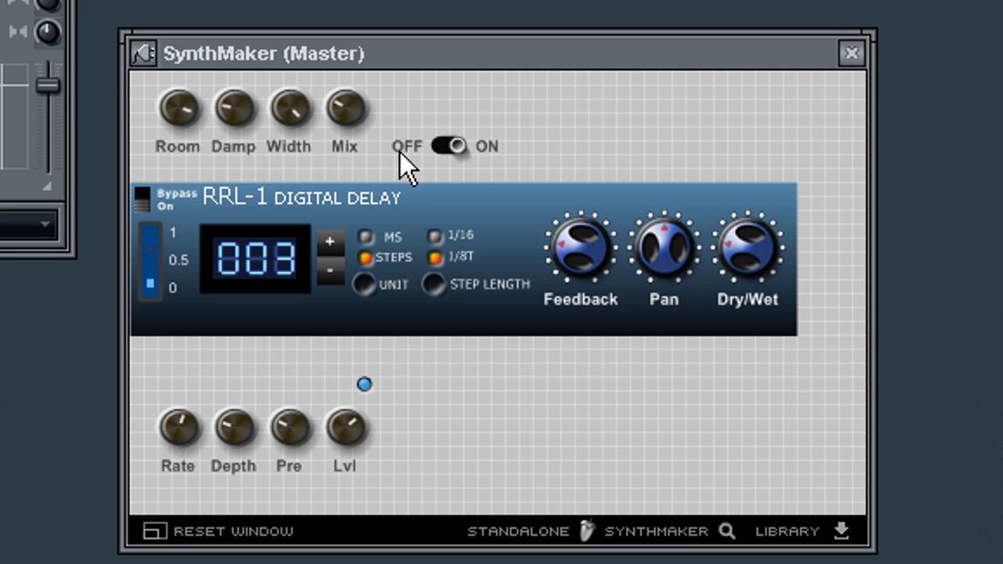
Switch the reverb off, lower the chorus Lvl, and set the delay's Dry/Wet to the middle with Pan turned left.
{"action": "left_click", "coordinate": [446, 149]}
{"action": "left_click_drag", "start_coordinate": [348, 424], "coordinate": [344, 514]}
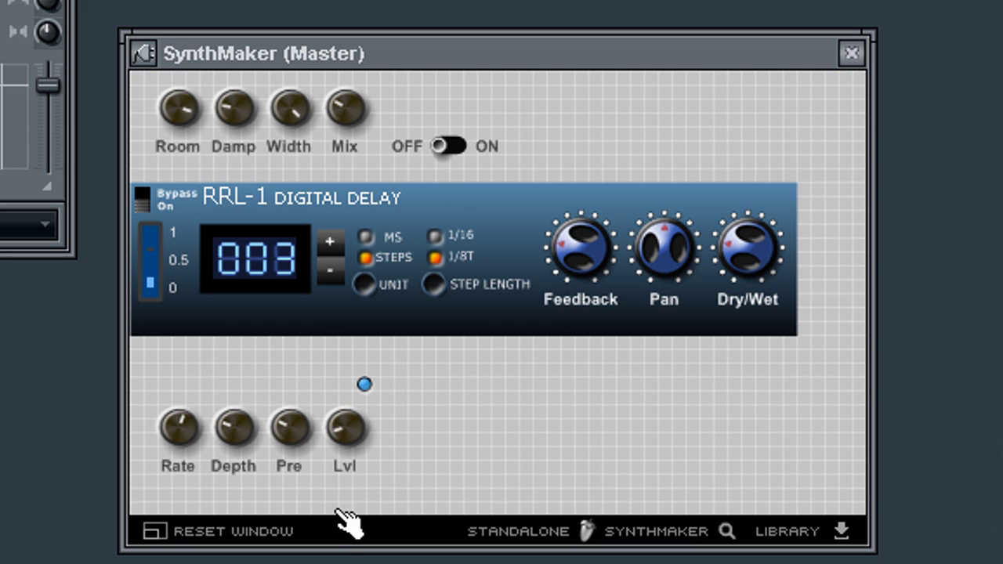
{"action": "left_click_drag", "start_coordinate": [746, 259], "coordinate": [745, 235]}
{"action": "left_click_drag", "start_coordinate": [670, 265], "coordinate": [666, 294]}
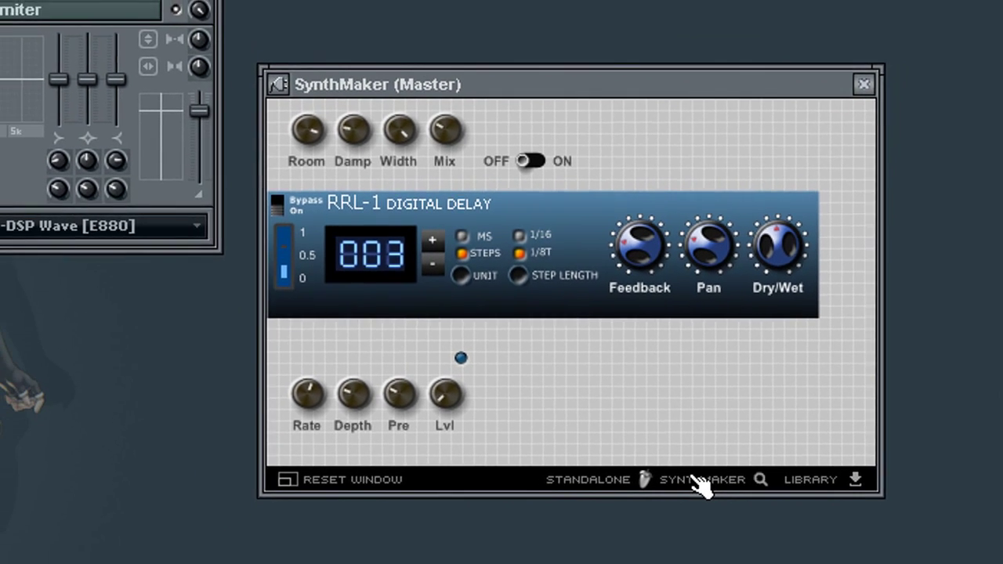
Return to the schematic editor and open the grouped effects module to show its chorus, reverb and delay.
{"action": "left_click", "coordinate": [693, 480]}
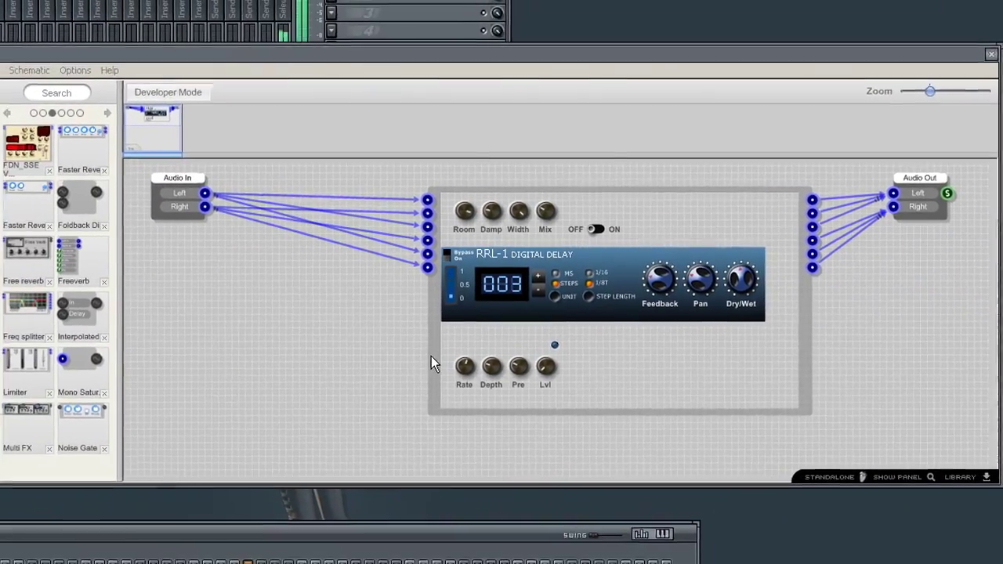
{"action": "left_click_drag", "start_coordinate": [404, 365], "coordinate": [319, 358]}
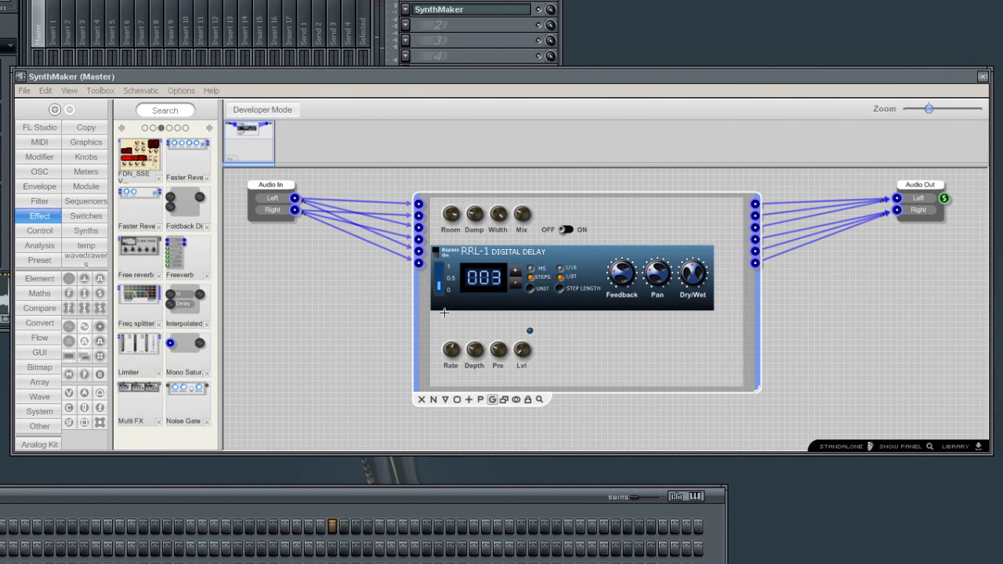
{"action": "double_click", "coordinate": [417, 332]}
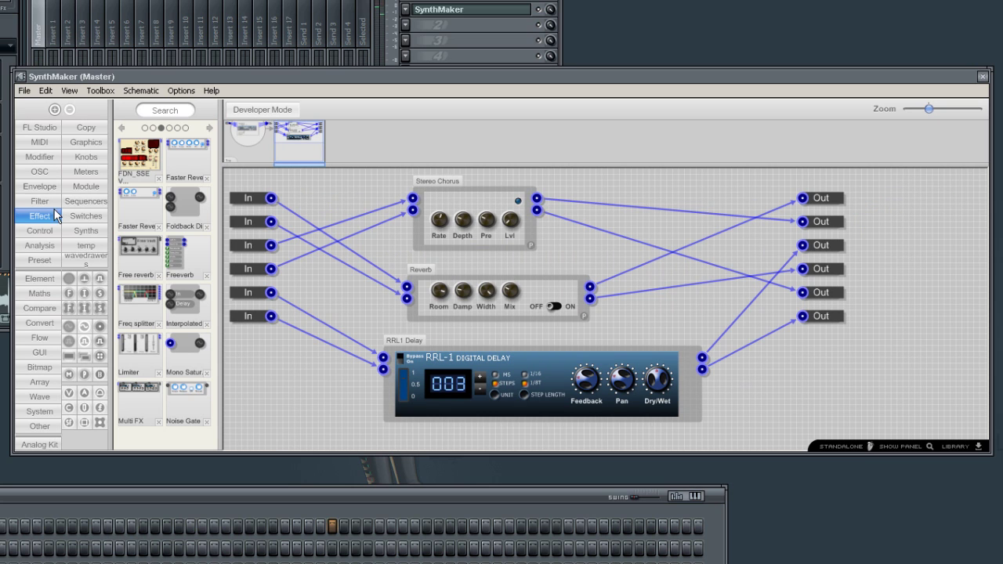
Add the brushed-metal Image control inside the module, in the empty area below the outputs.
{"action": "left_click", "coordinate": [53, 230]}
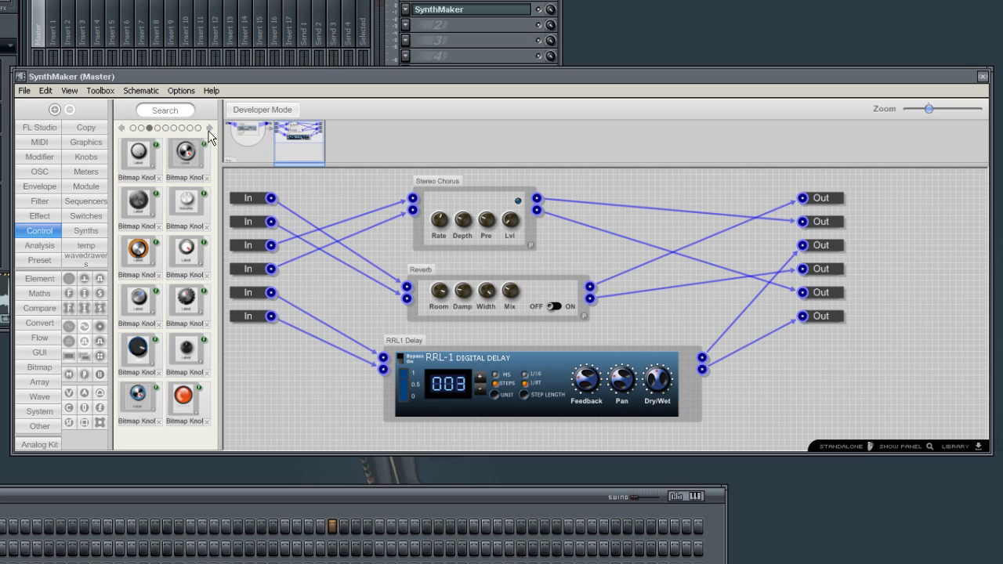
{"action": "left_click", "coordinate": [132, 128]}
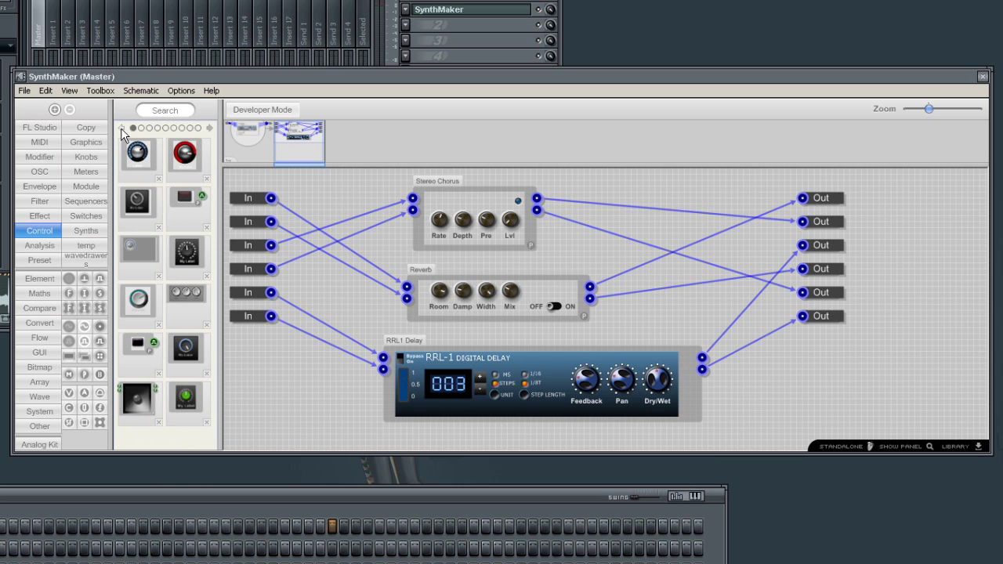
{"action": "left_click", "coordinate": [210, 128]}
{"action": "left_click", "coordinate": [210, 128]}
{"action": "left_click", "coordinate": [210, 128]}
{"action": "left_click", "coordinate": [210, 128]}
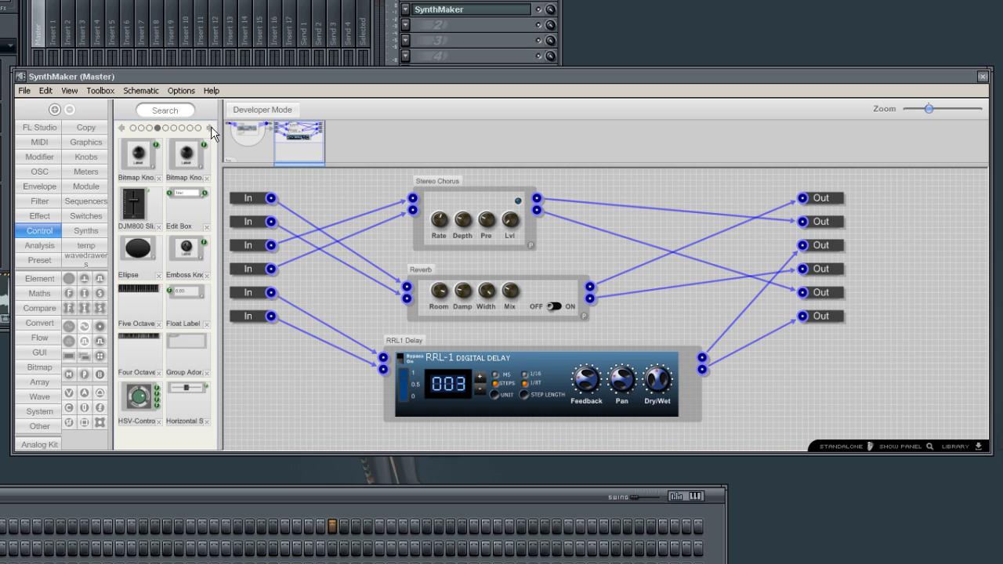
{"action": "left_click", "coordinate": [209, 129]}
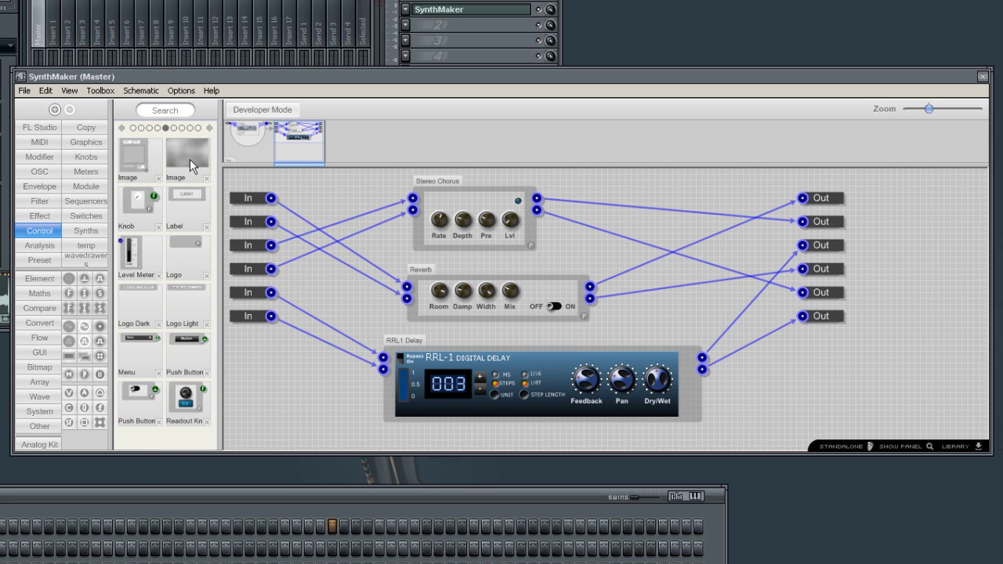
{"action": "left_click_drag", "start_coordinate": [180, 161], "coordinate": [783, 376]}
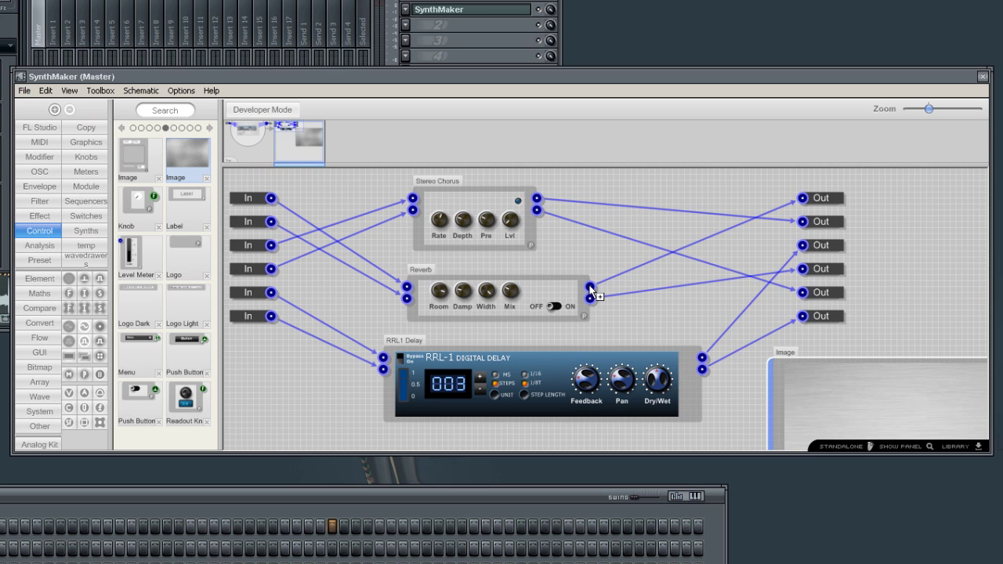
Unlock the module's front panel, send the brushed-metal image behind the effect controls, and lock the panel again.
{"action": "left_click", "coordinate": [255, 145]}
{"action": "left_click", "coordinate": [527, 400]}
{"action": "right_click", "coordinate": [653, 353]}
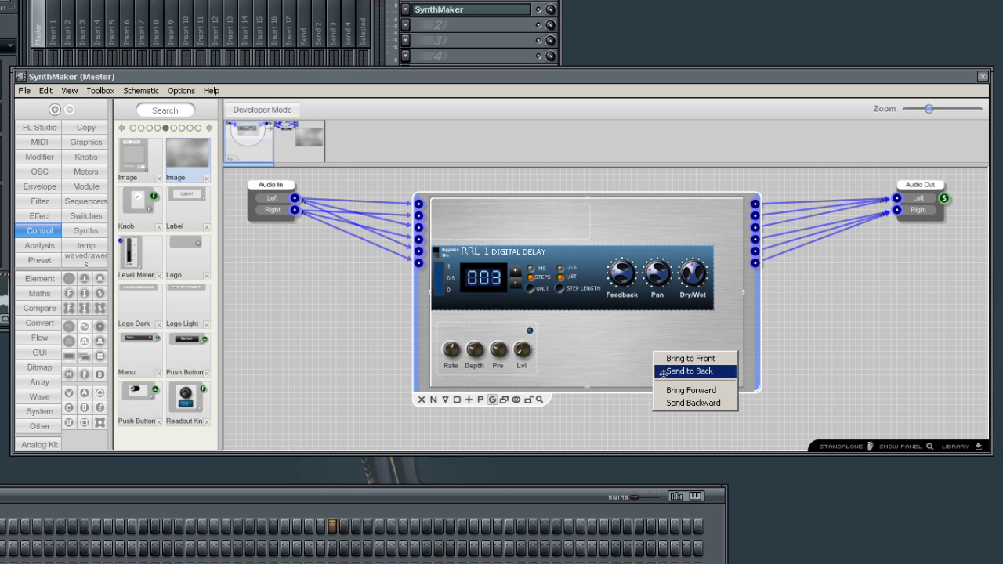
{"action": "left_click", "coordinate": [663, 373]}
{"action": "left_click", "coordinate": [531, 401]}
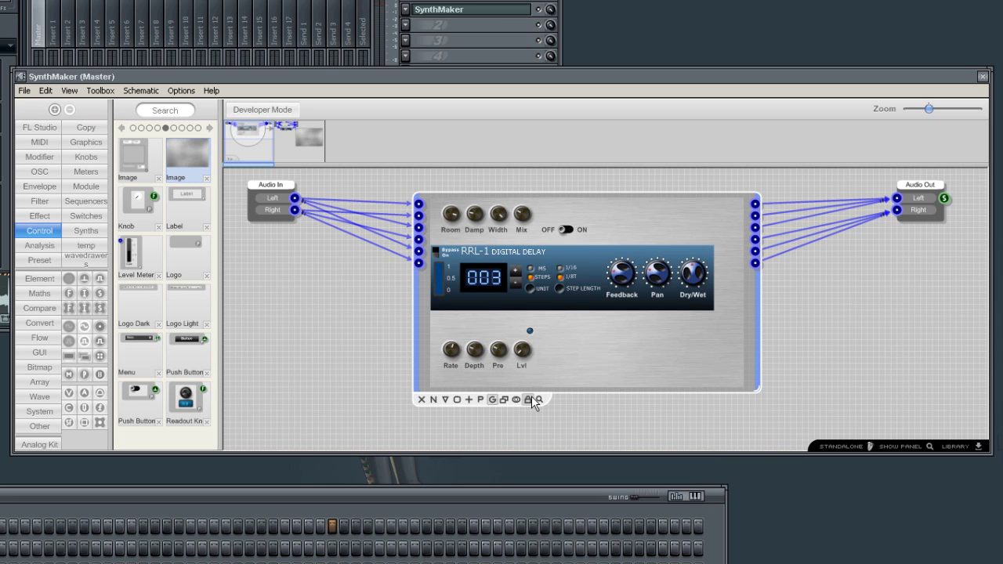
Add a Group Adornment control inside the module, in the empty area above the brushed-metal image.
{"action": "left_click", "coordinate": [310, 139]}
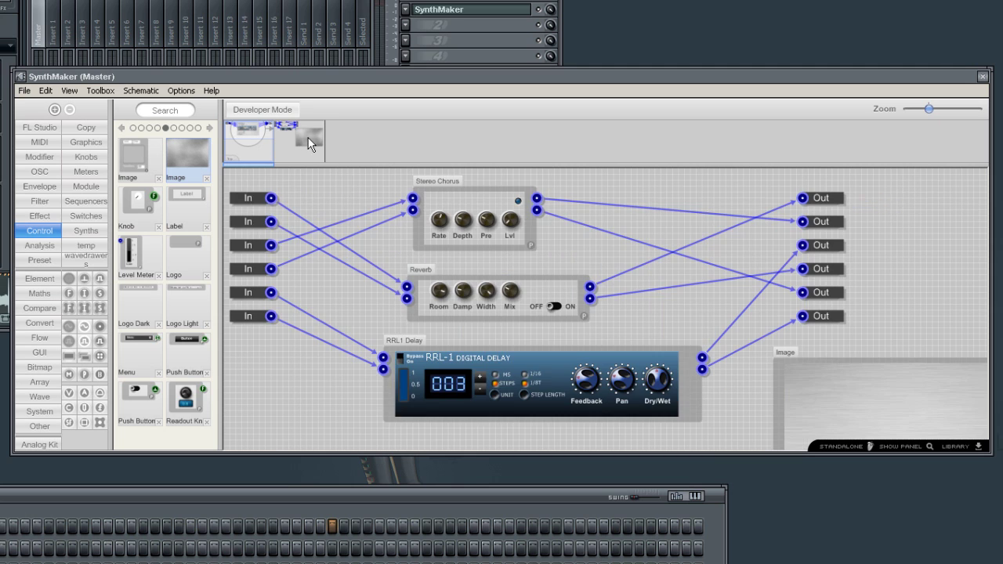
{"action": "left_click", "coordinate": [304, 133]}
{"action": "left_click_drag", "start_coordinate": [304, 133], "coordinate": [304, 127]}
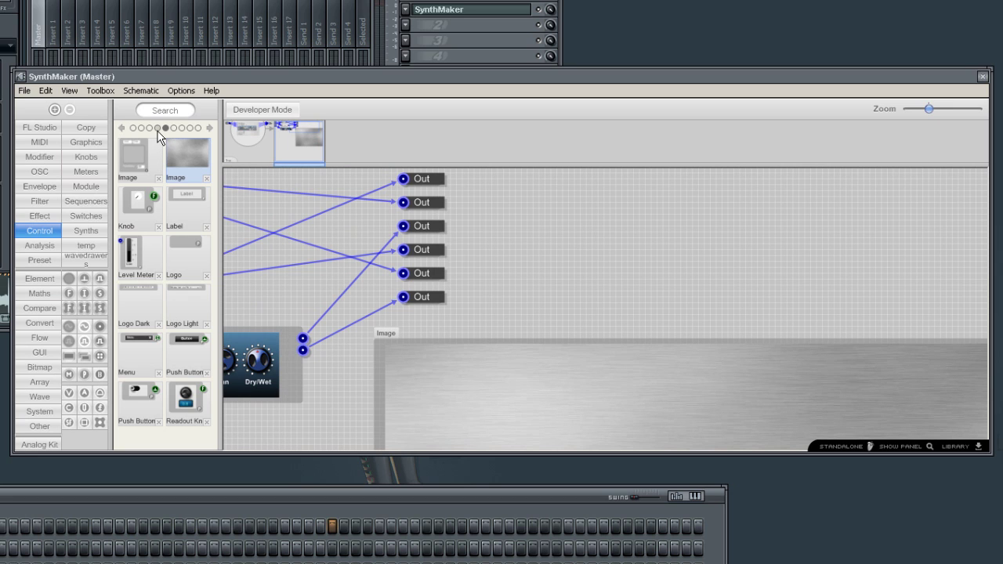
{"action": "left_click", "coordinate": [210, 127]}
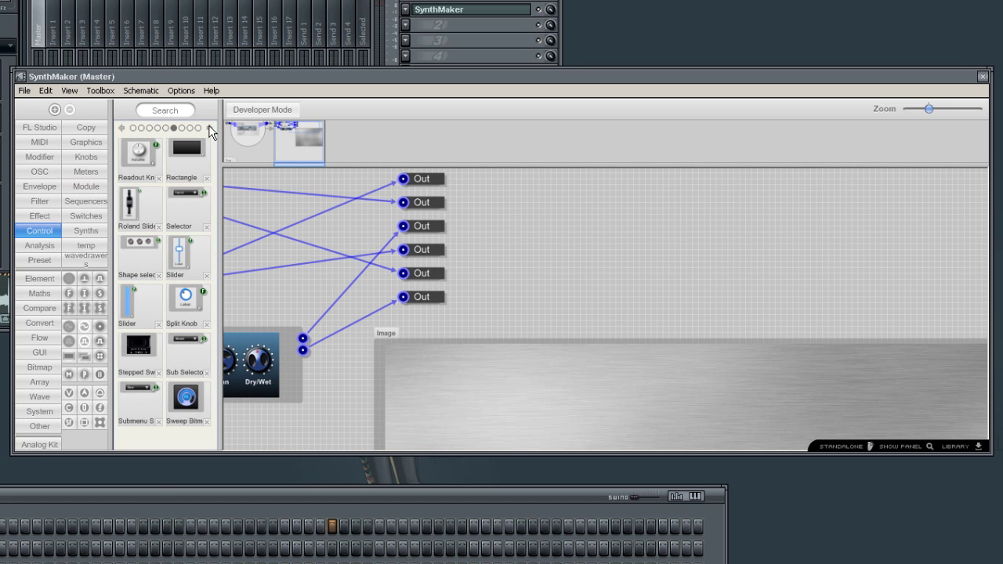
{"action": "left_click", "coordinate": [210, 128]}
{"action": "left_click", "coordinate": [210, 128]}
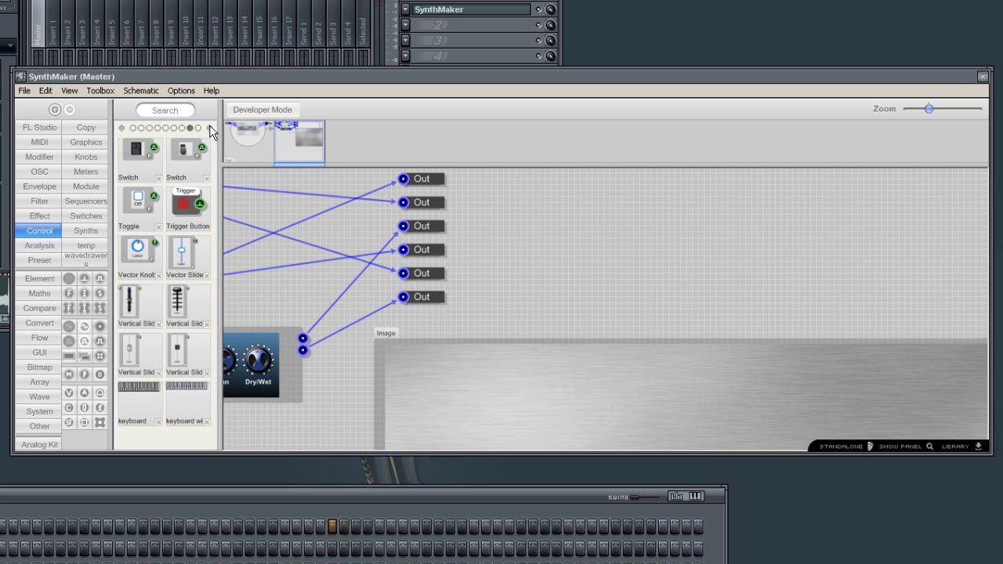
{"action": "left_click", "coordinate": [210, 128]}
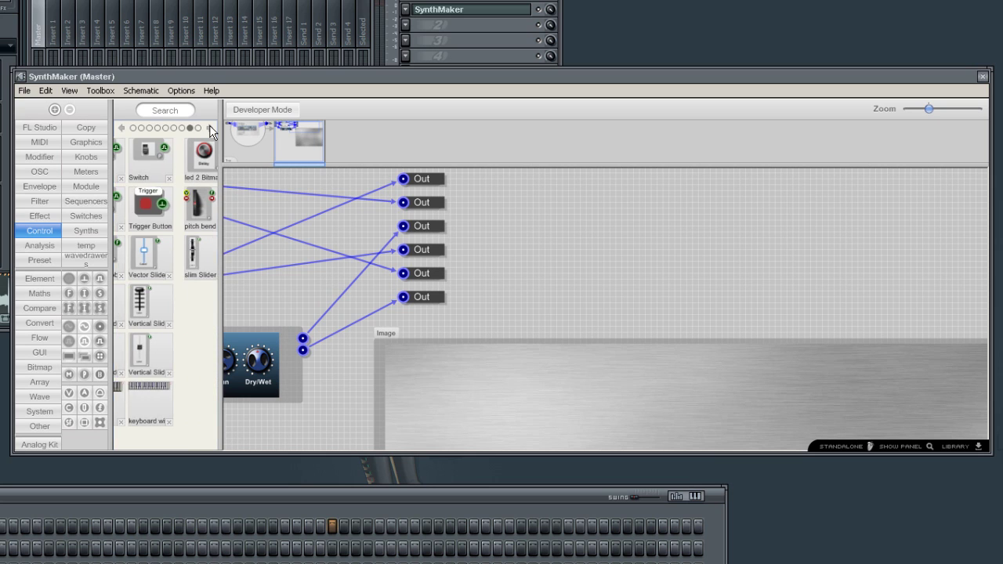
{"action": "left_click", "coordinate": [122, 128]}
{"action": "left_click", "coordinate": [122, 129]}
{"action": "left_click", "coordinate": [122, 128]}
{"action": "left_click", "coordinate": [122, 129]}
{"action": "left_click", "coordinate": [122, 128]}
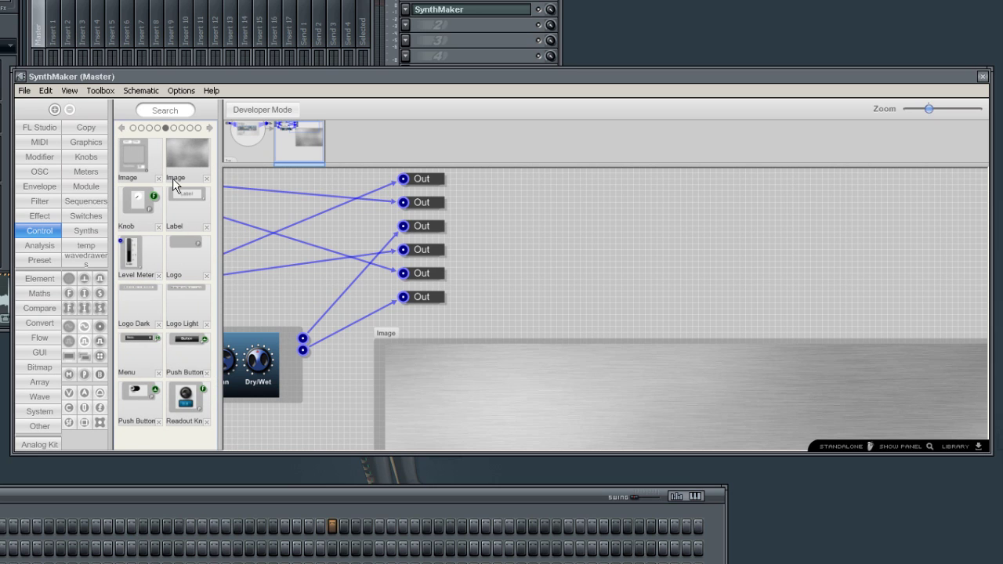
{"action": "left_click", "coordinate": [122, 128]}
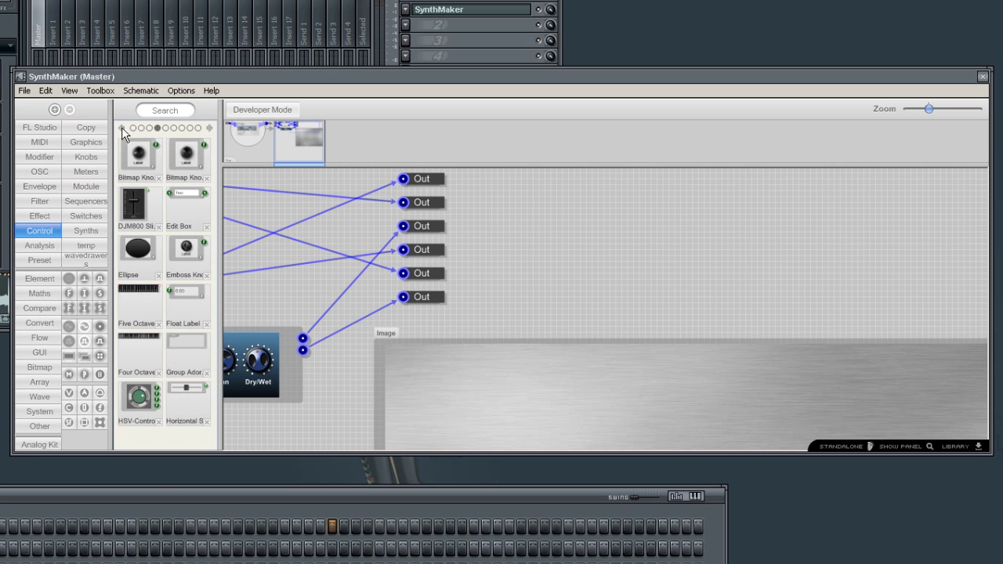
{"action": "left_click_drag", "start_coordinate": [353, 323], "coordinate": [570, 229]}
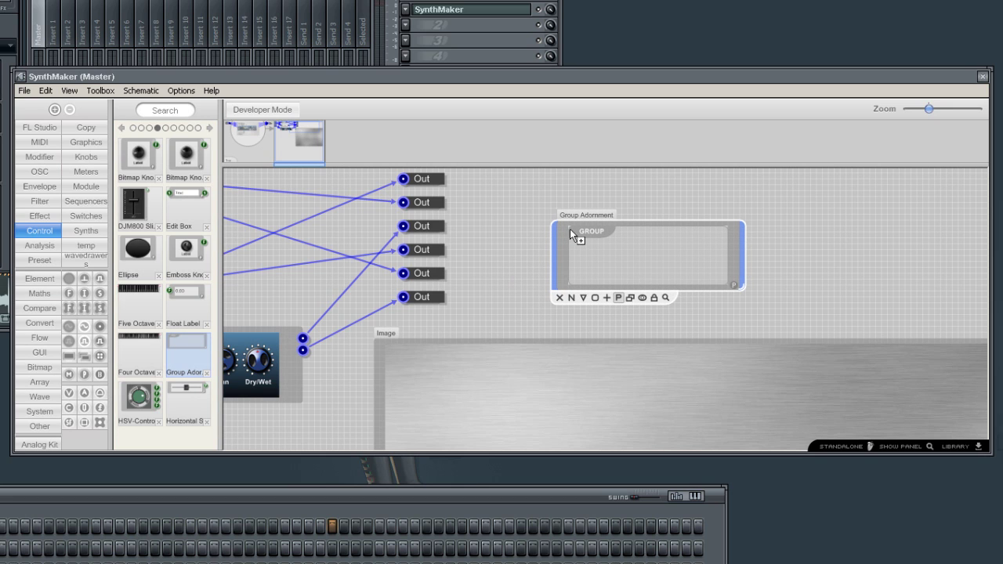
Set the group adornment's text to DELAY in its properties.
{"action": "left_click", "coordinate": [732, 286]}
{"action": "double_click", "coordinate": [633, 231]}
{"action": "type", "text": "DELAY"}
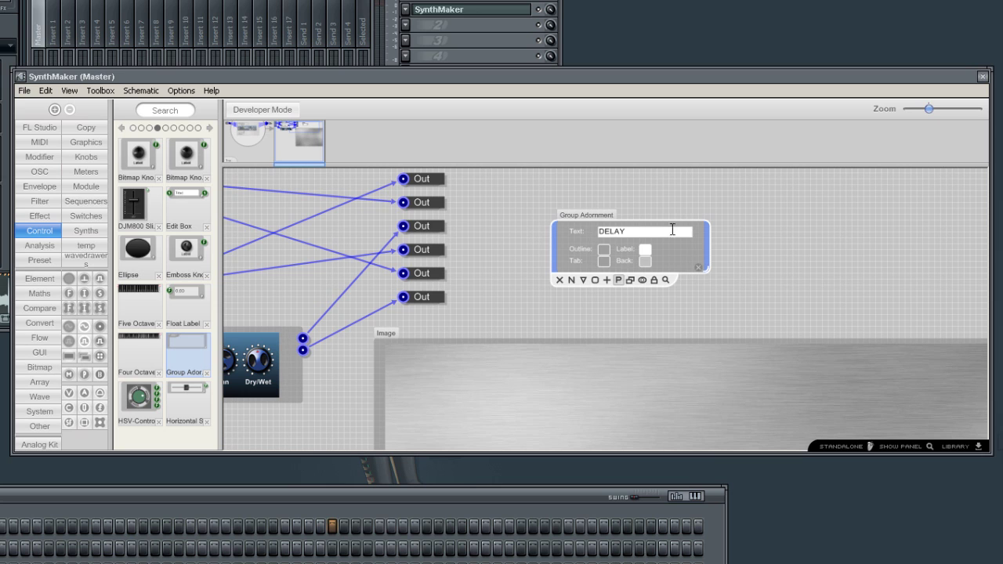
{"action": "left_click", "coordinate": [734, 264]}
Copy and paste the DELAY group adornment, and set the copy's text to REVERB.
{"action": "right_click", "coordinate": [718, 271]}
{"action": "left_click", "coordinate": [772, 306]}
{"action": "right_click", "coordinate": [764, 269]}
{"action": "left_click", "coordinate": [792, 308]}
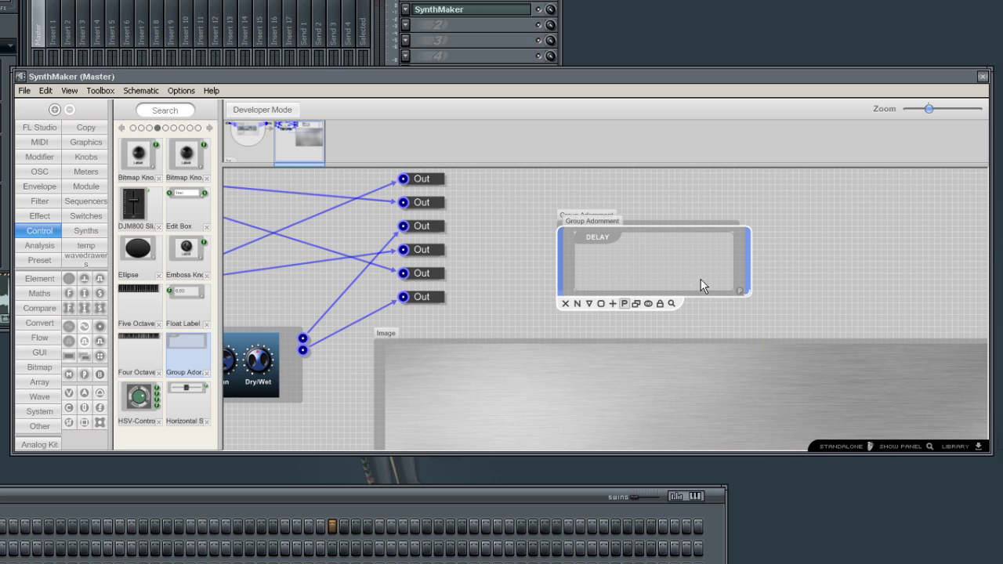
{"action": "left_click", "coordinate": [739, 292]}
{"action": "double_click", "coordinate": [630, 238]}
{"action": "type", "text": "REVERB"}
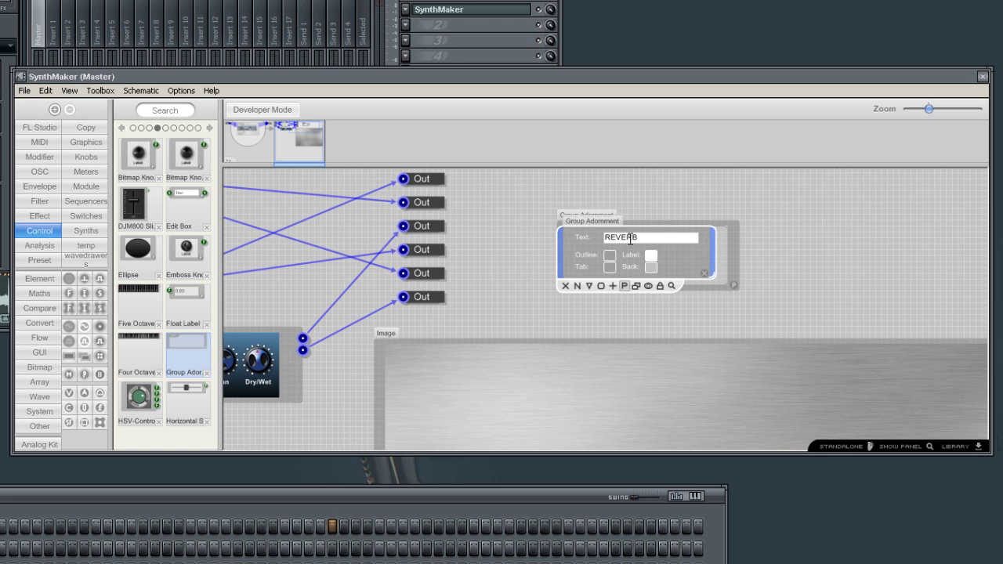
{"action": "left_click", "coordinate": [514, 255]}
Paste another copy of the group adornment and set its text to CHORUS.
{"action": "right_click", "coordinate": [520, 254]}
{"action": "left_click", "coordinate": [562, 296]}
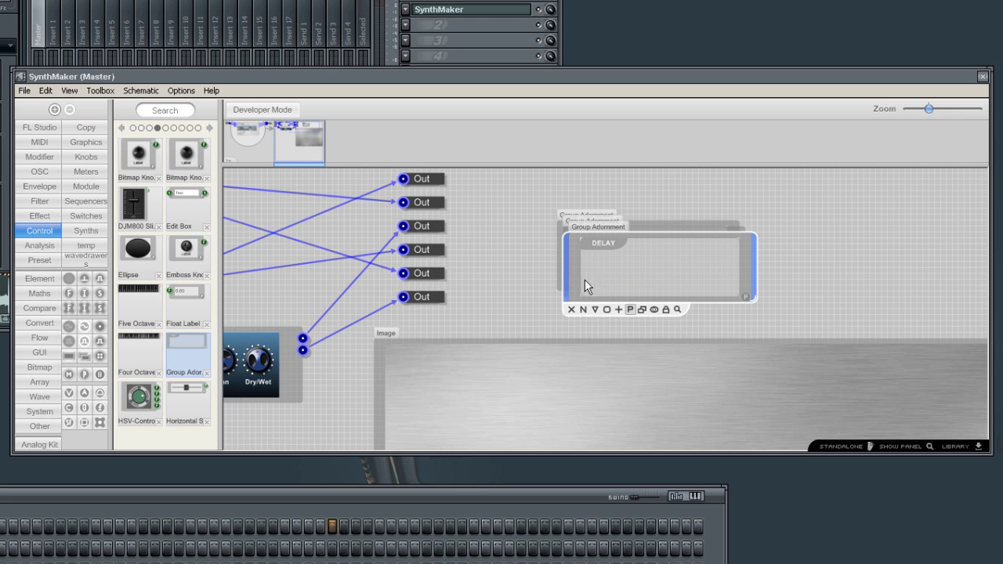
{"action": "left_click", "coordinate": [747, 298]}
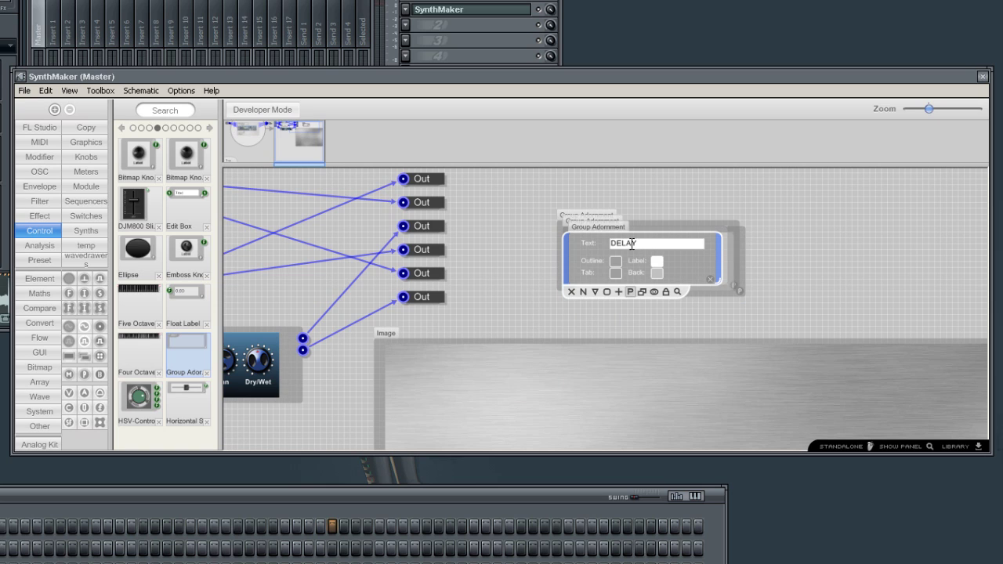
{"action": "double_click", "coordinate": [640, 245]}
{"action": "type", "text": "CHORUS"}
{"action": "left_click", "coordinate": [788, 239]}
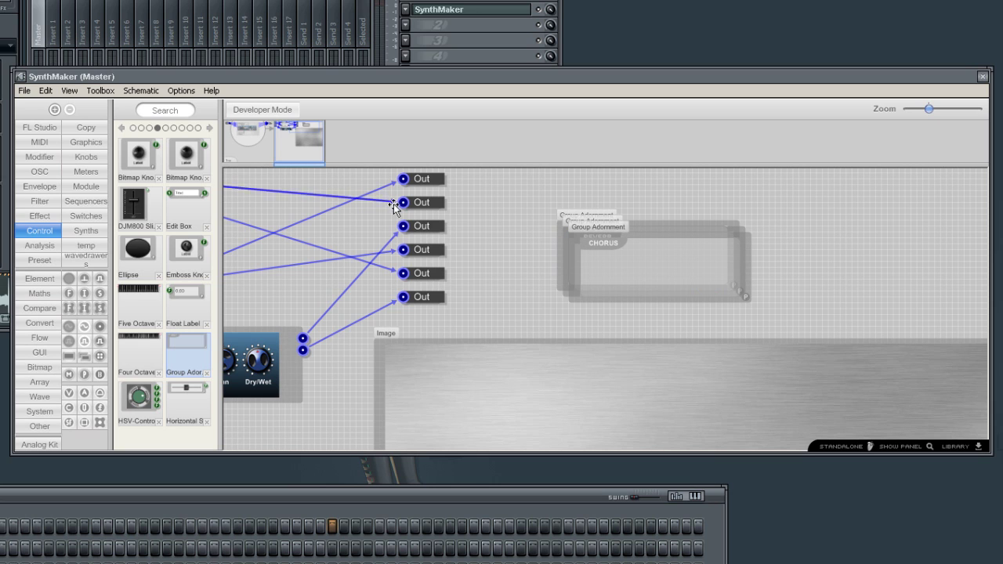
Go back to the top level, unlock the module's front panel for editing, and enlarge the panel.
{"action": "left_click", "coordinate": [262, 151]}
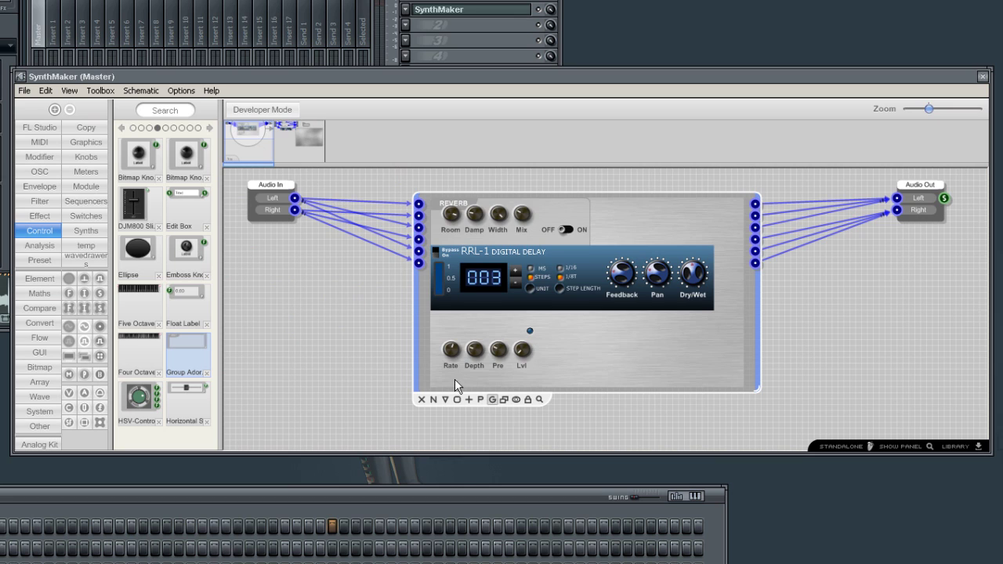
{"action": "left_click", "coordinate": [529, 402]}
{"action": "left_click_drag", "start_coordinate": [757, 389], "coordinate": [845, 443]}
Move the delay, reverb and chorus controls away from the stacked group frames on the front panel.
{"action": "left_click_drag", "start_coordinate": [647, 292], "coordinate": [733, 430]}
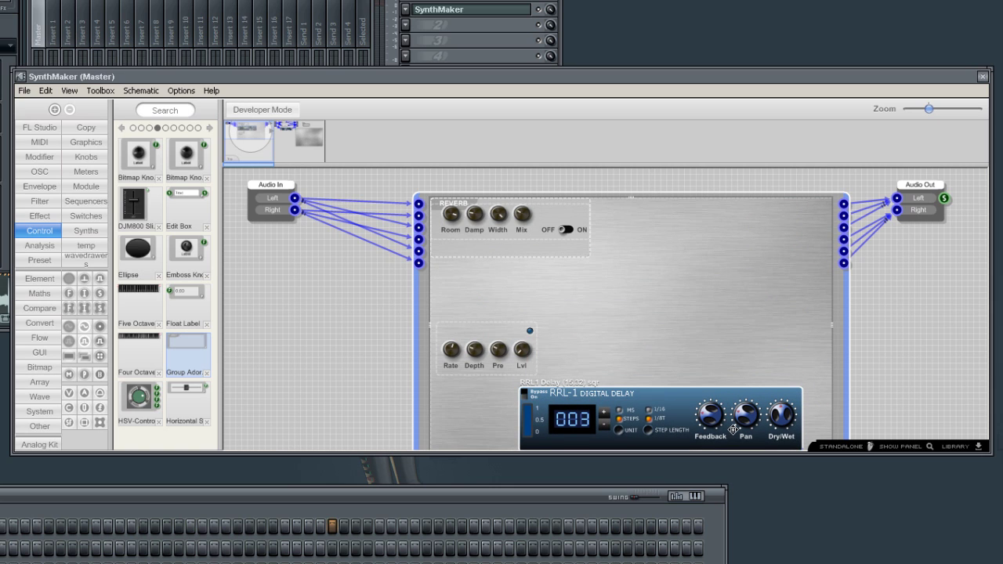
{"action": "left_click_drag", "start_coordinate": [534, 224], "coordinate": [757, 242]}
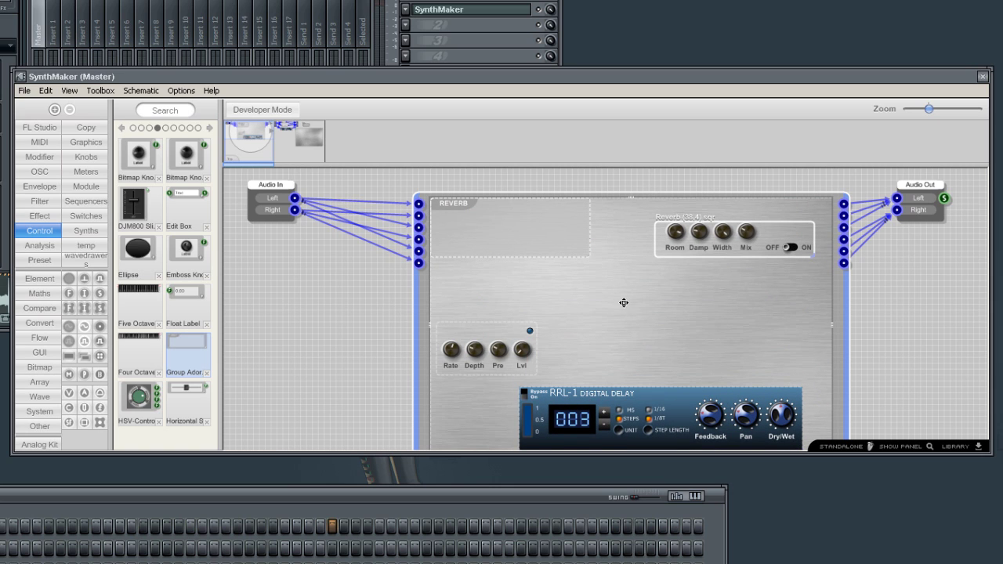
{"action": "left_click_drag", "start_coordinate": [480, 355], "coordinate": [705, 303]}
Arrange the group frames in a column along the panel's edge: DELAY first, CHORUS below it, and REVERB last.
{"action": "left_click_drag", "start_coordinate": [542, 246], "coordinate": [542, 305]}
{"action": "left_click_drag", "start_coordinate": [541, 241], "coordinate": [537, 360]}
{"action": "left_click_drag", "start_coordinate": [542, 291], "coordinate": [542, 400]}
{"action": "left_click_drag", "start_coordinate": [534, 357], "coordinate": [536, 291]}
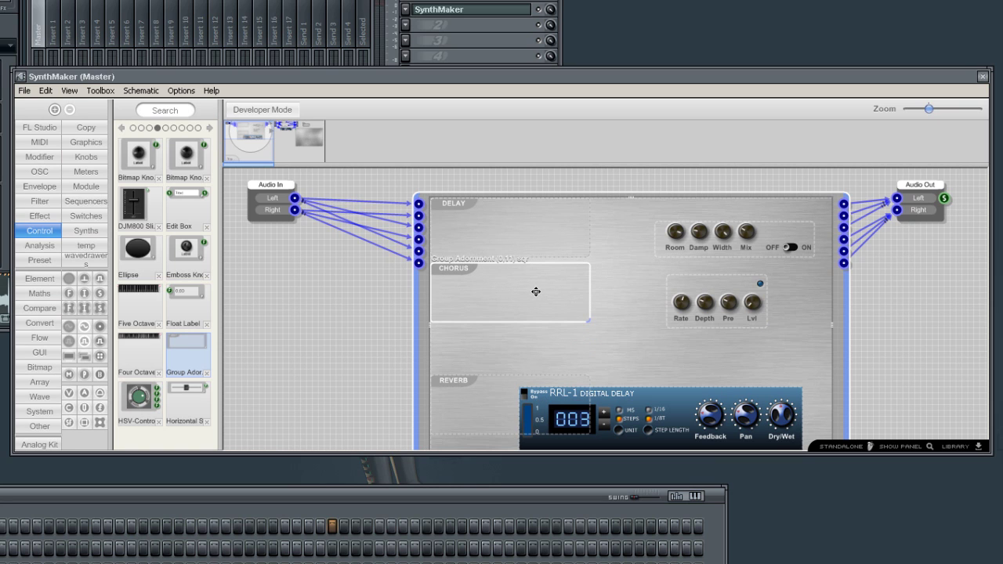
{"action": "left_click", "coordinate": [529, 233]}
{"action": "left_click", "coordinate": [511, 296]}
{"action": "left_click_drag", "start_coordinate": [490, 401], "coordinate": [494, 353]}
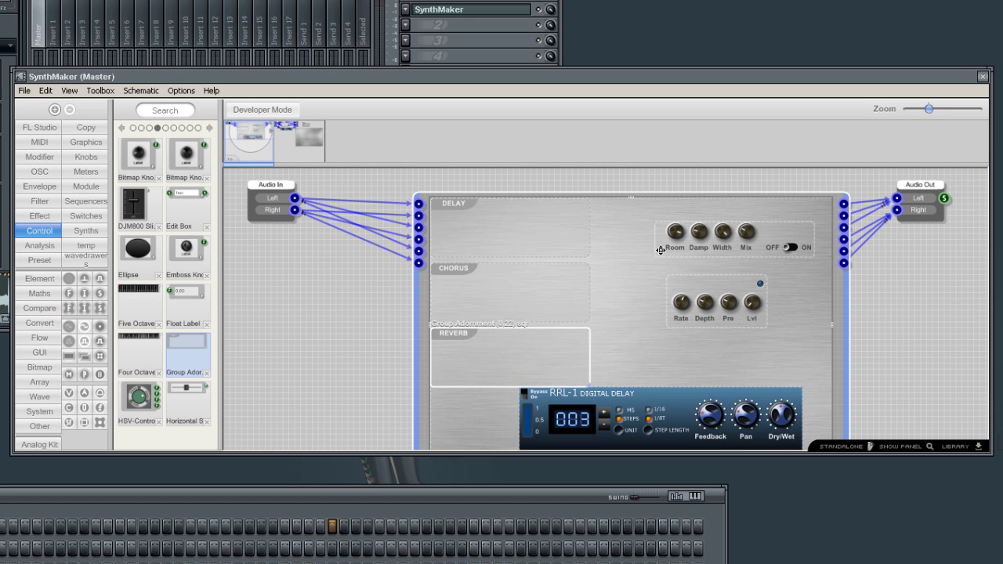
Place the Stereo Chorus controls inside the CHORUS group frame.
{"action": "left_click_drag", "start_coordinate": [709, 286], "coordinate": [527, 290]}
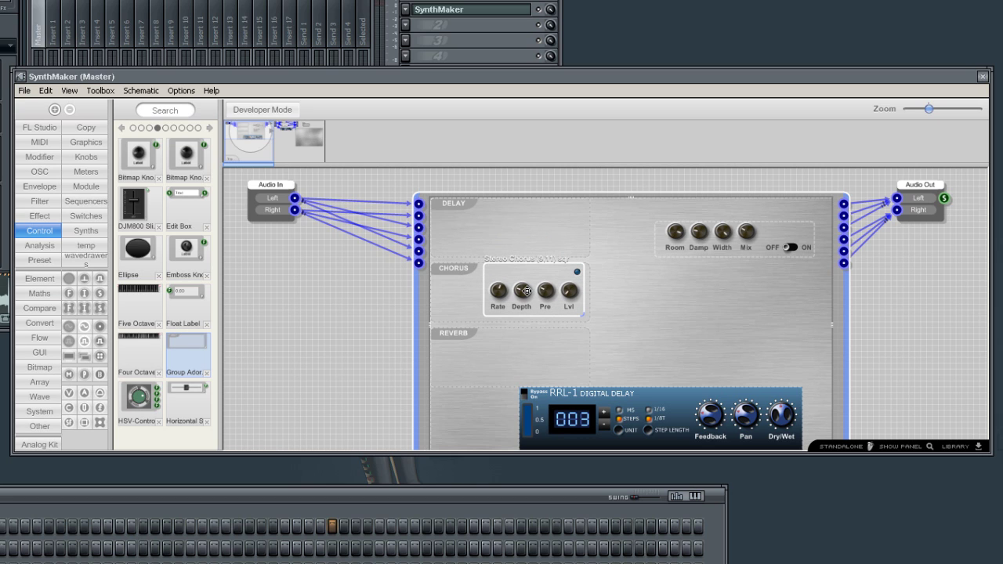